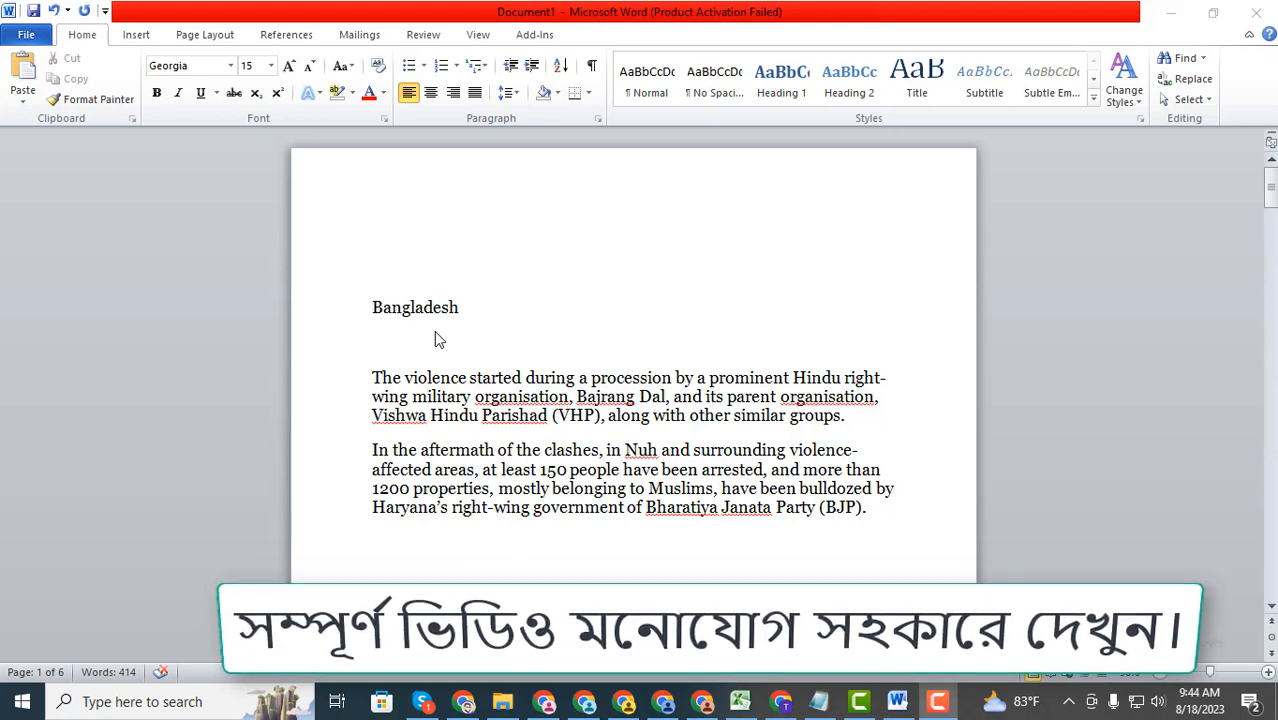
- Look through the document's pages and their country headings, such as Bangladesh, Pakistan and India
click(287, 36)
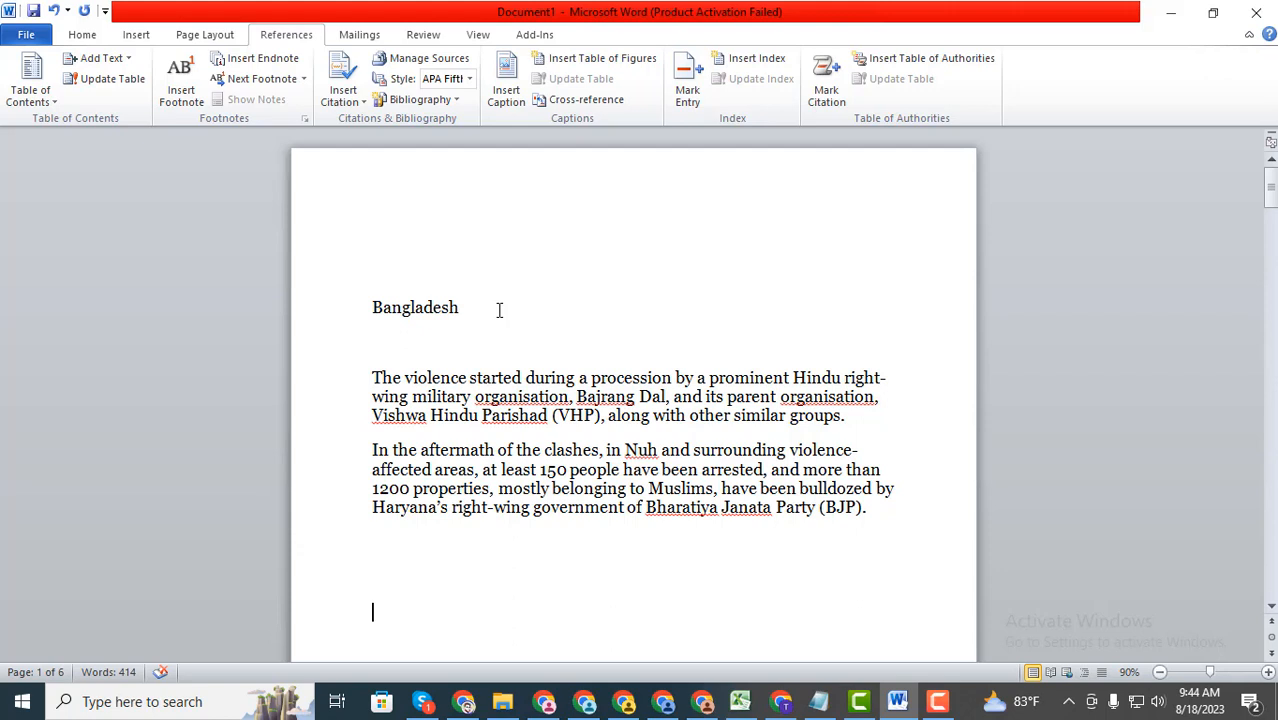
scroll(465, 470, down, 4)
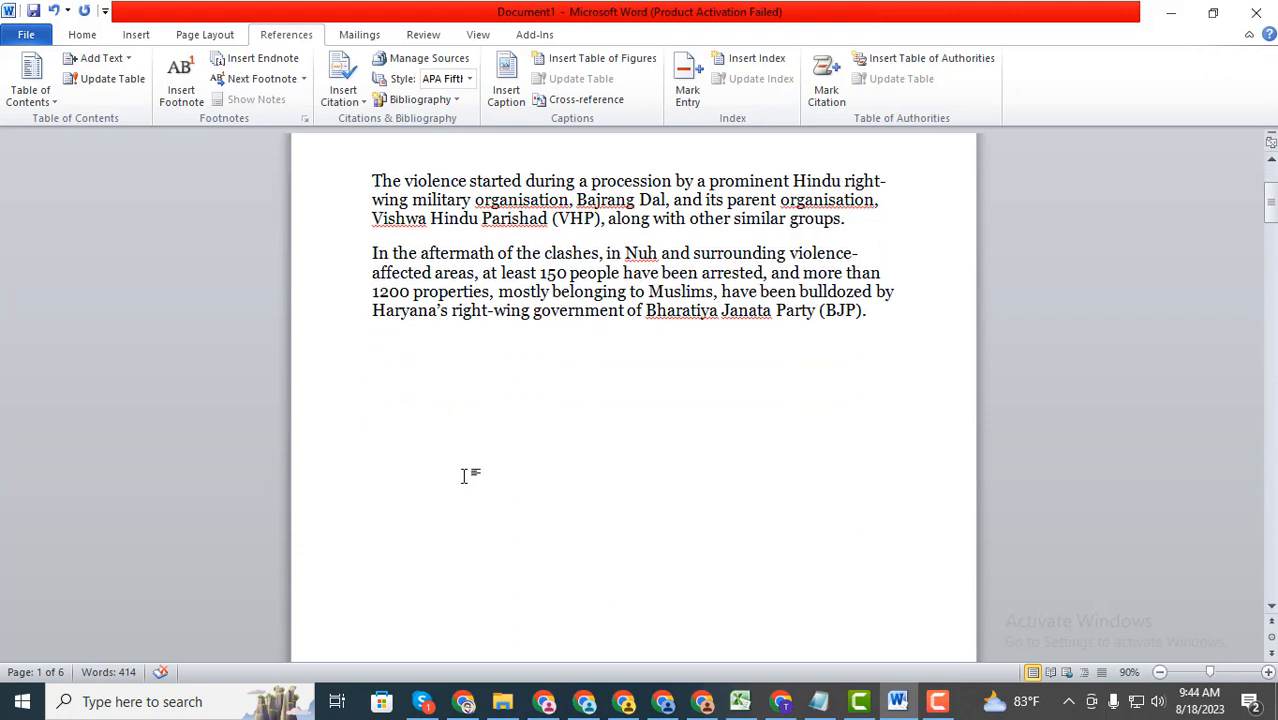
scroll(465, 470, up, 1)
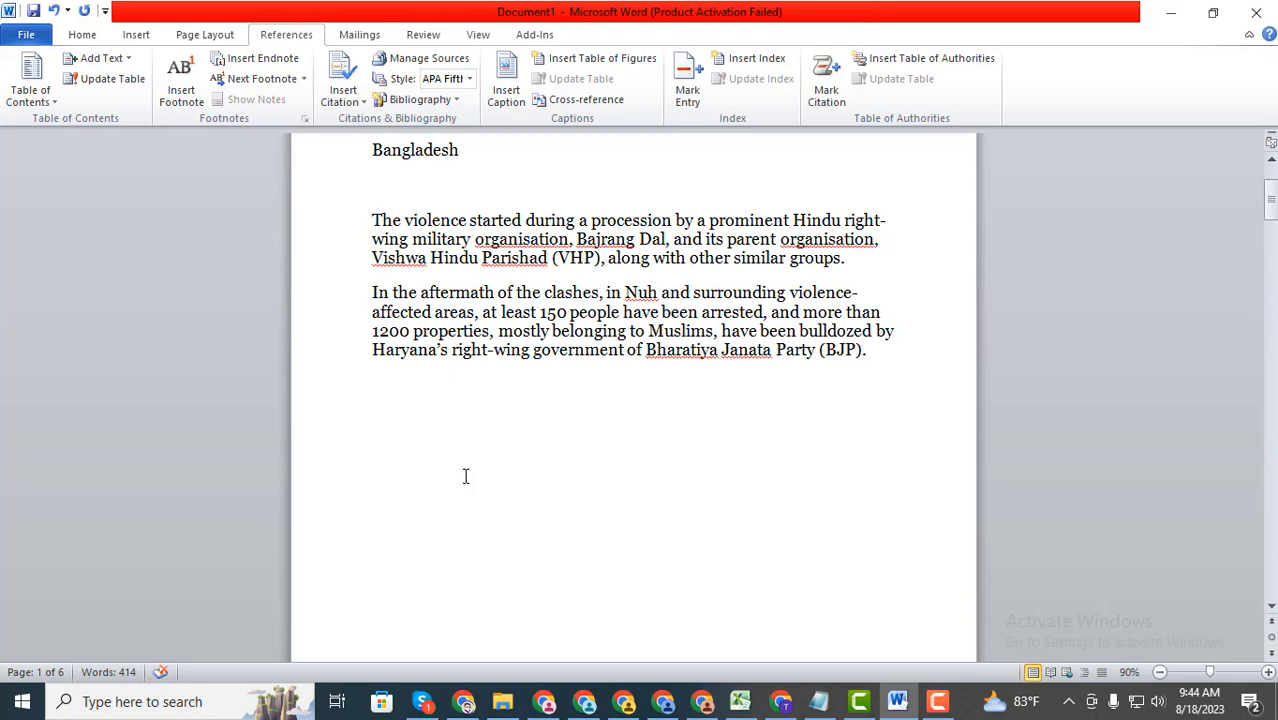
scroll(516, 388, down, 10)
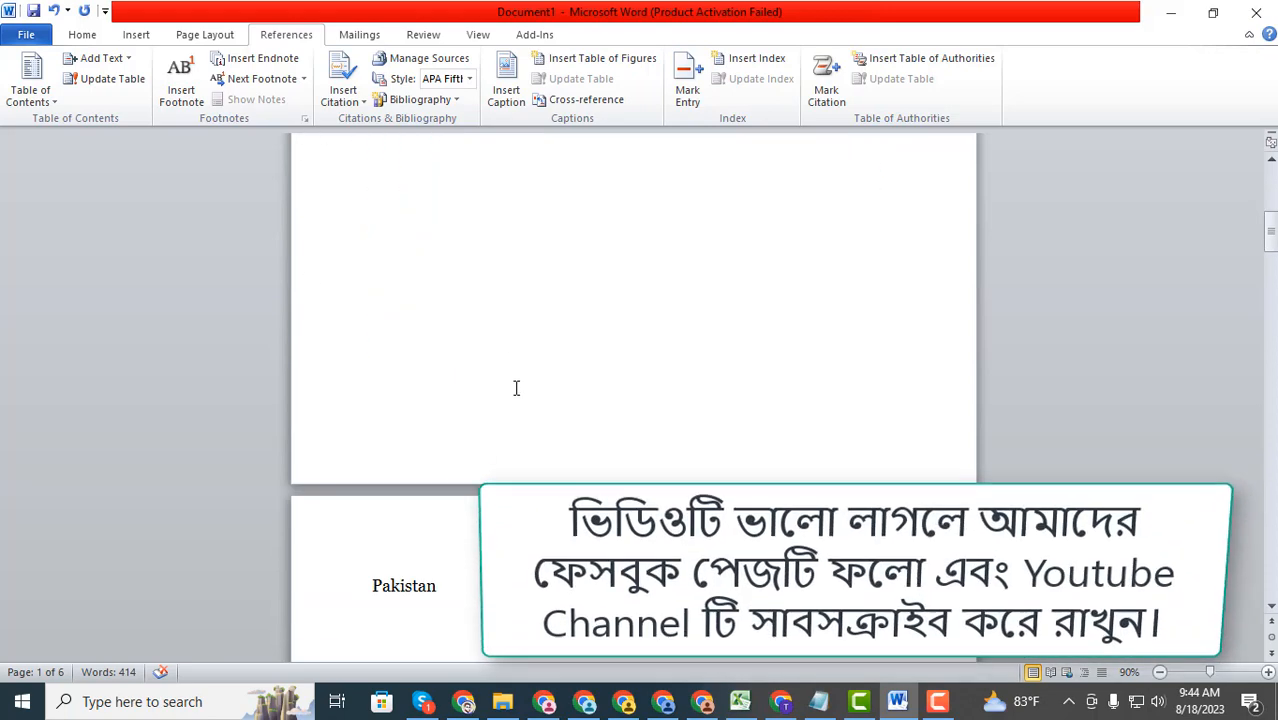
scroll(516, 388, down, 15)
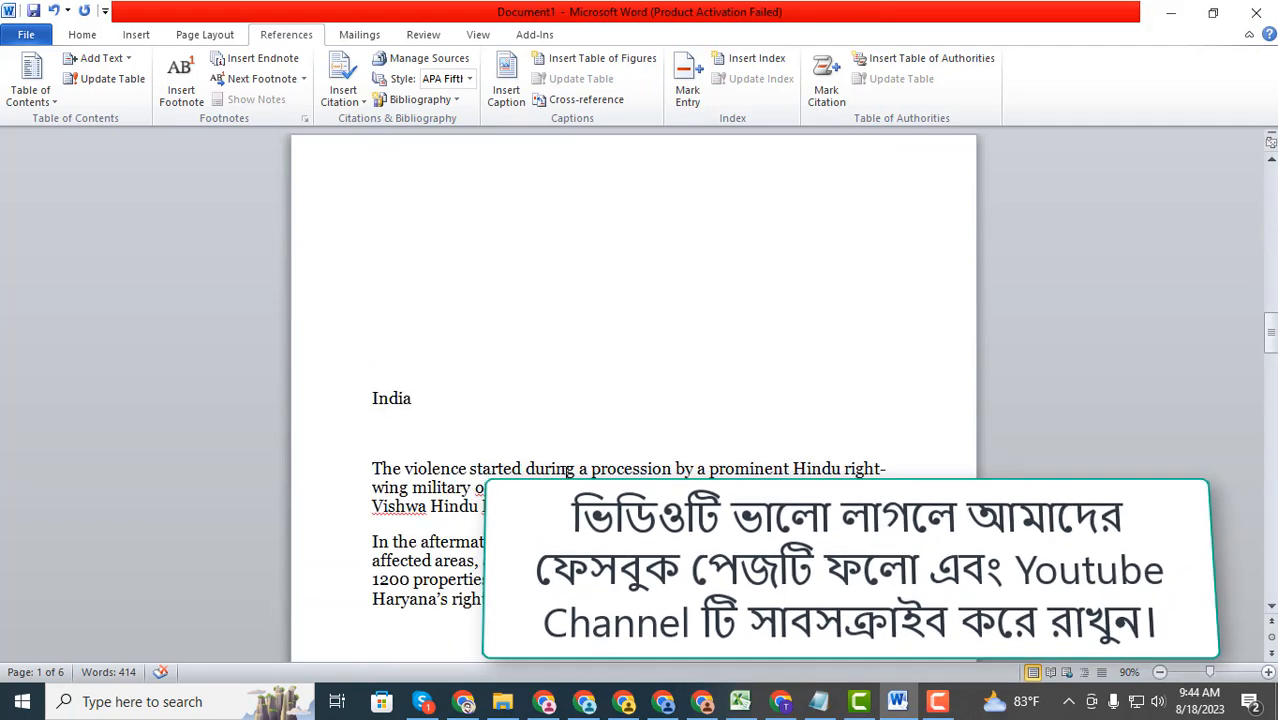
scroll(570, 472, down, 10)
scroll(605, 465, up, 6)
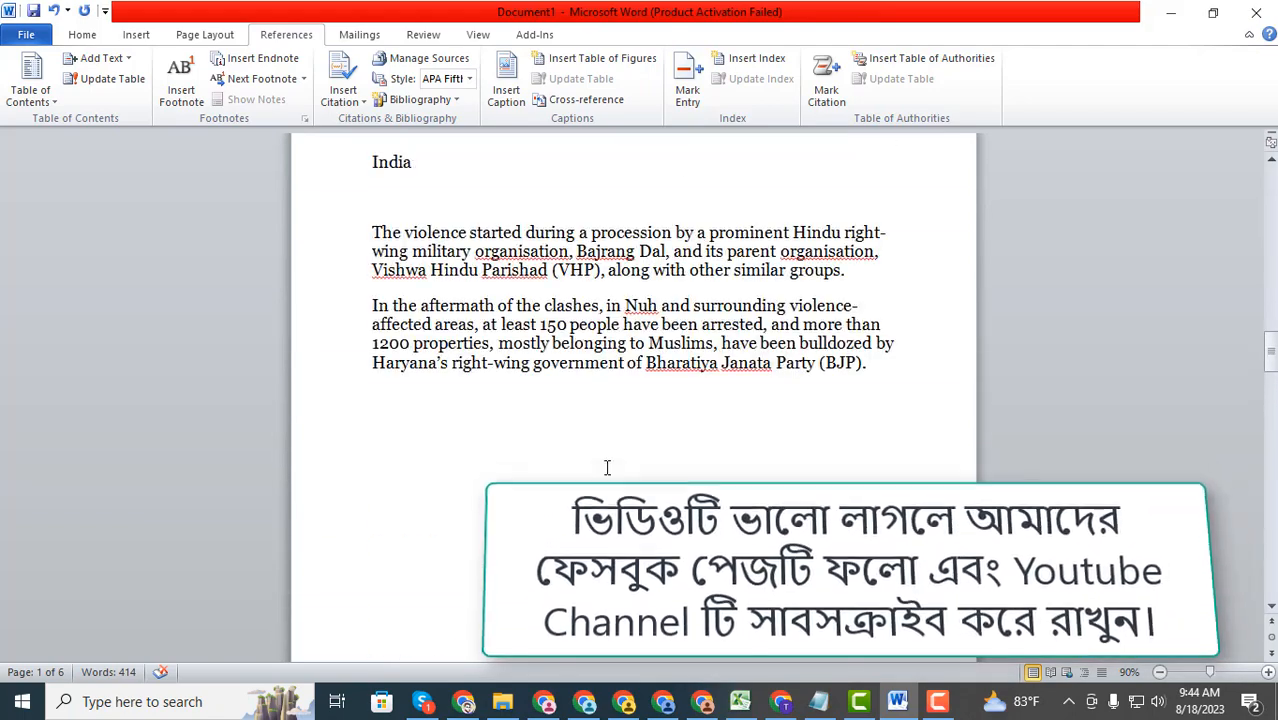
scroll(590, 464, up, 5)
scroll(580, 460, down, 8)
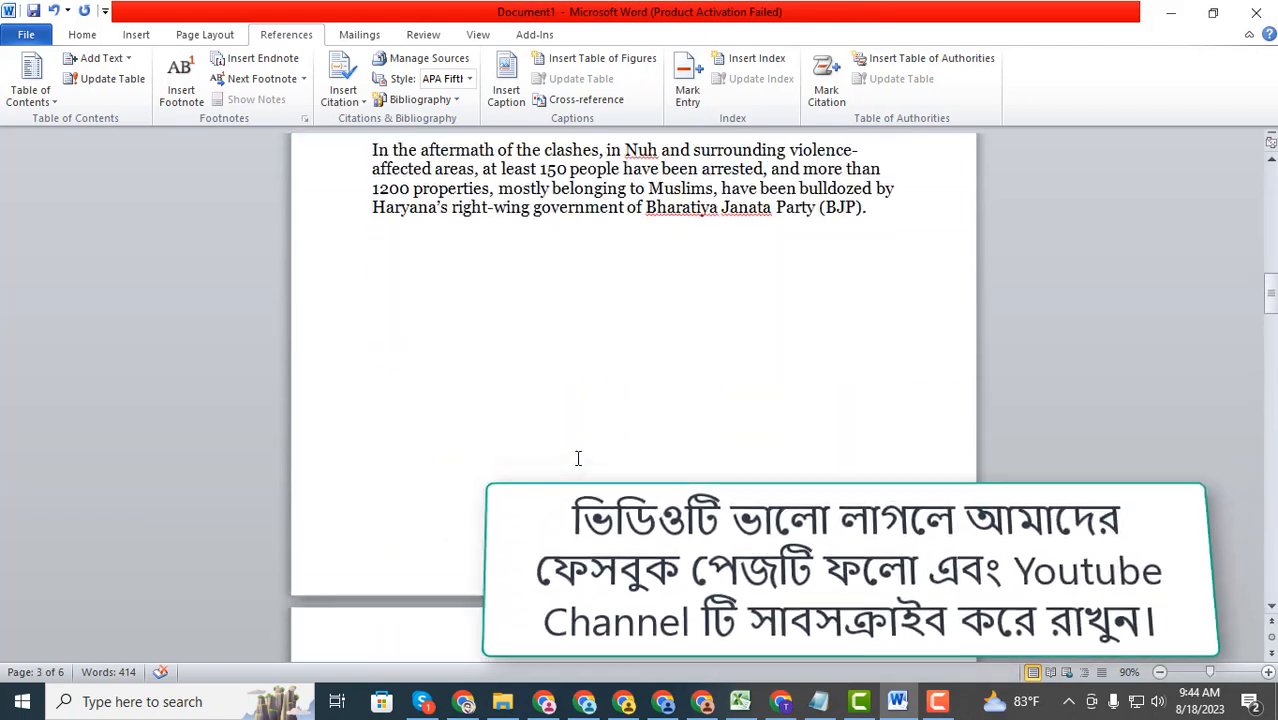
scroll(578, 458, down, 15)
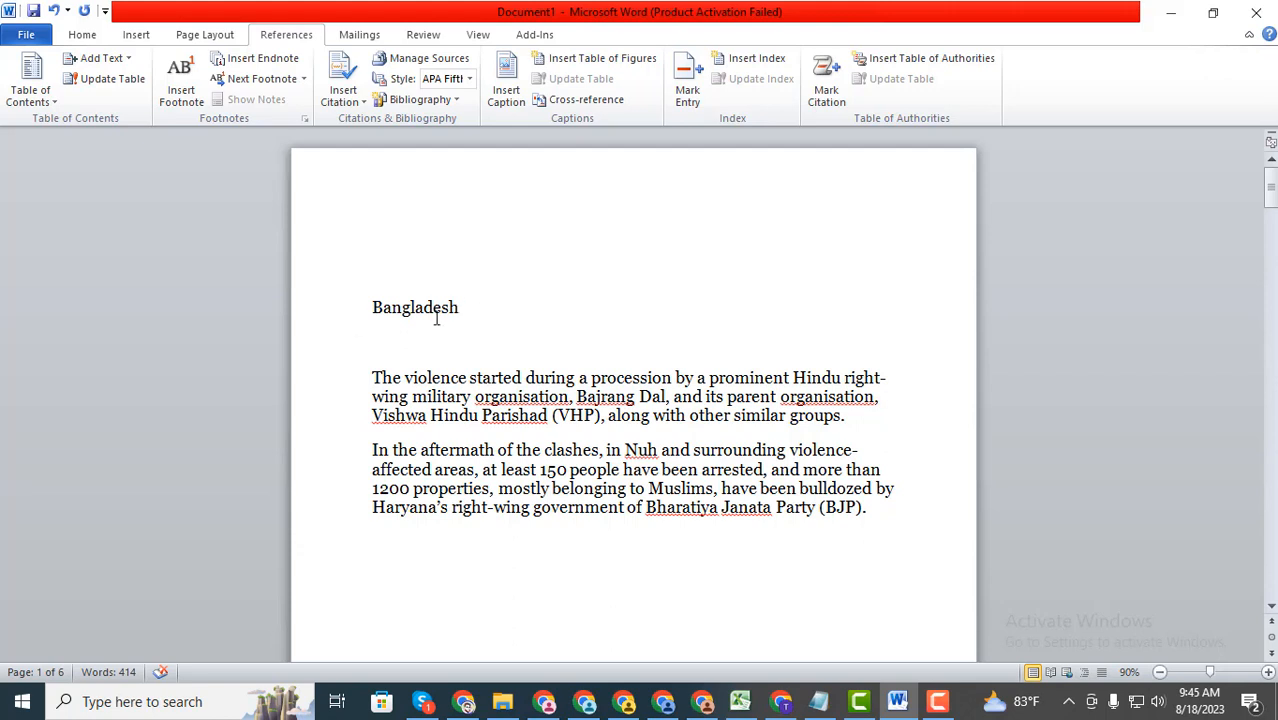
- Add the Bangladesh heading on the first page to the table of contents as Level 1 text
drag(465, 318, 379, 314)
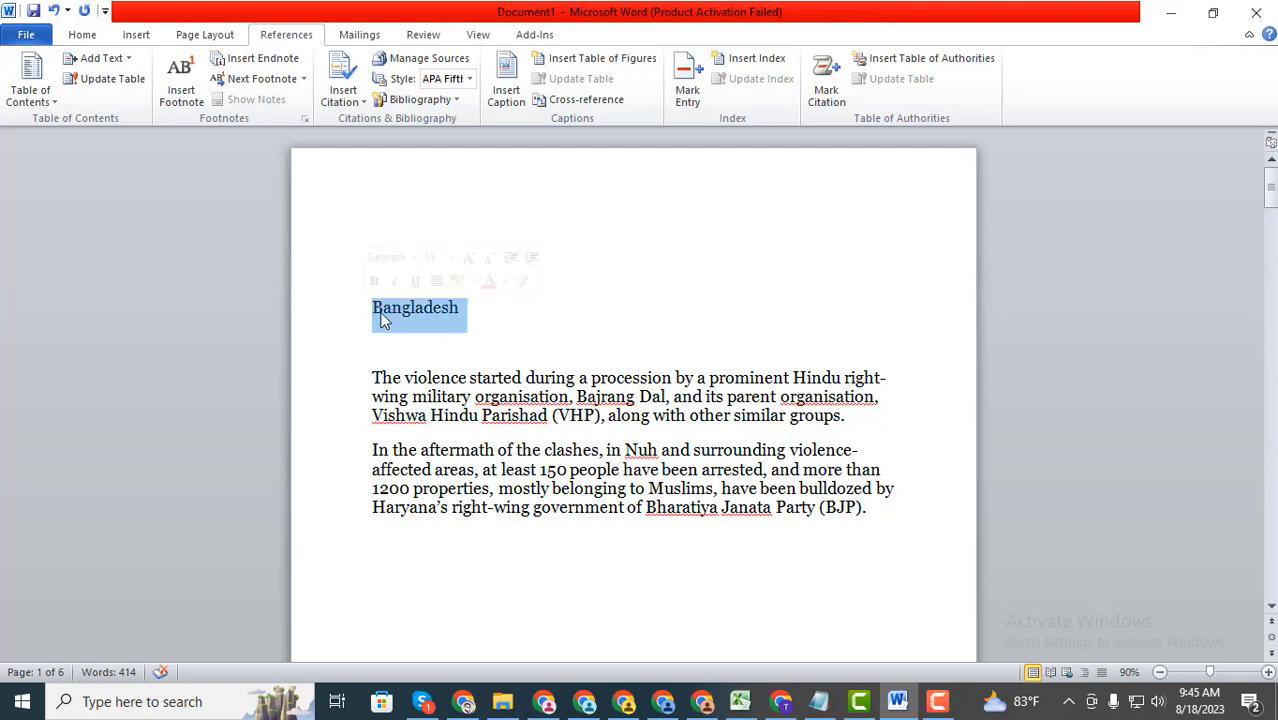
click(126, 58)
click(131, 103)
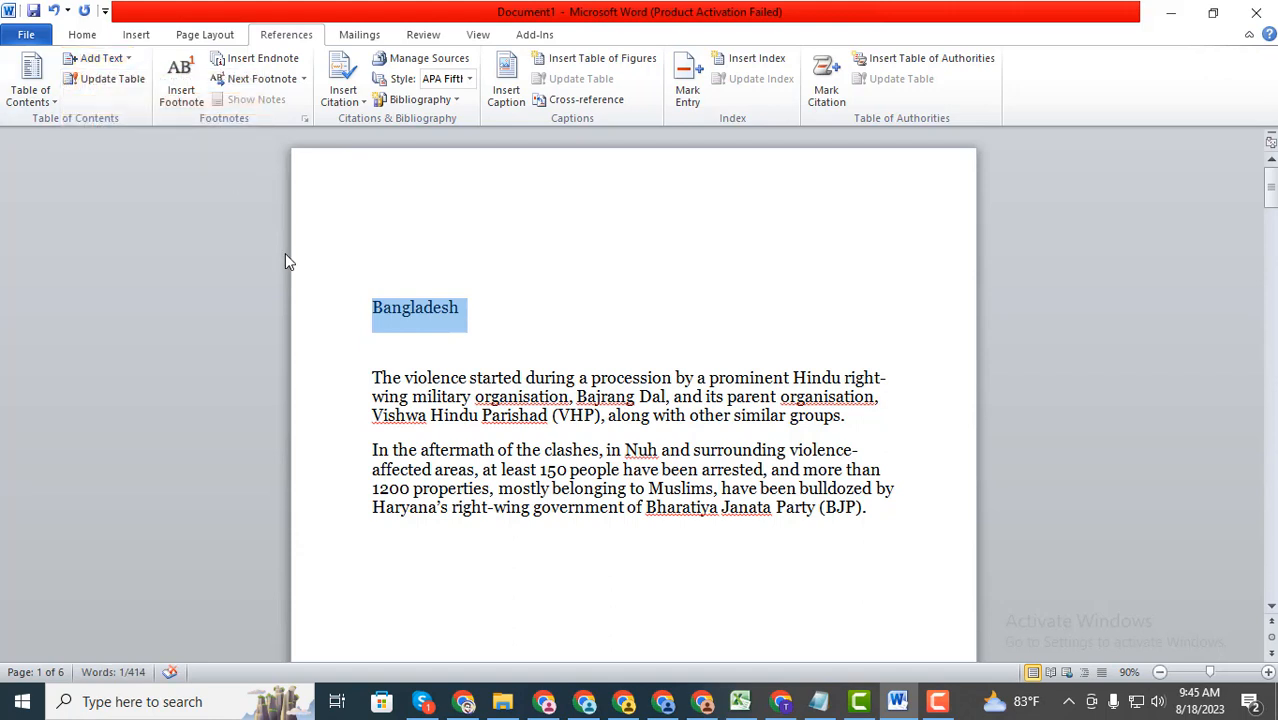
click(470, 325)
click(322, 275)
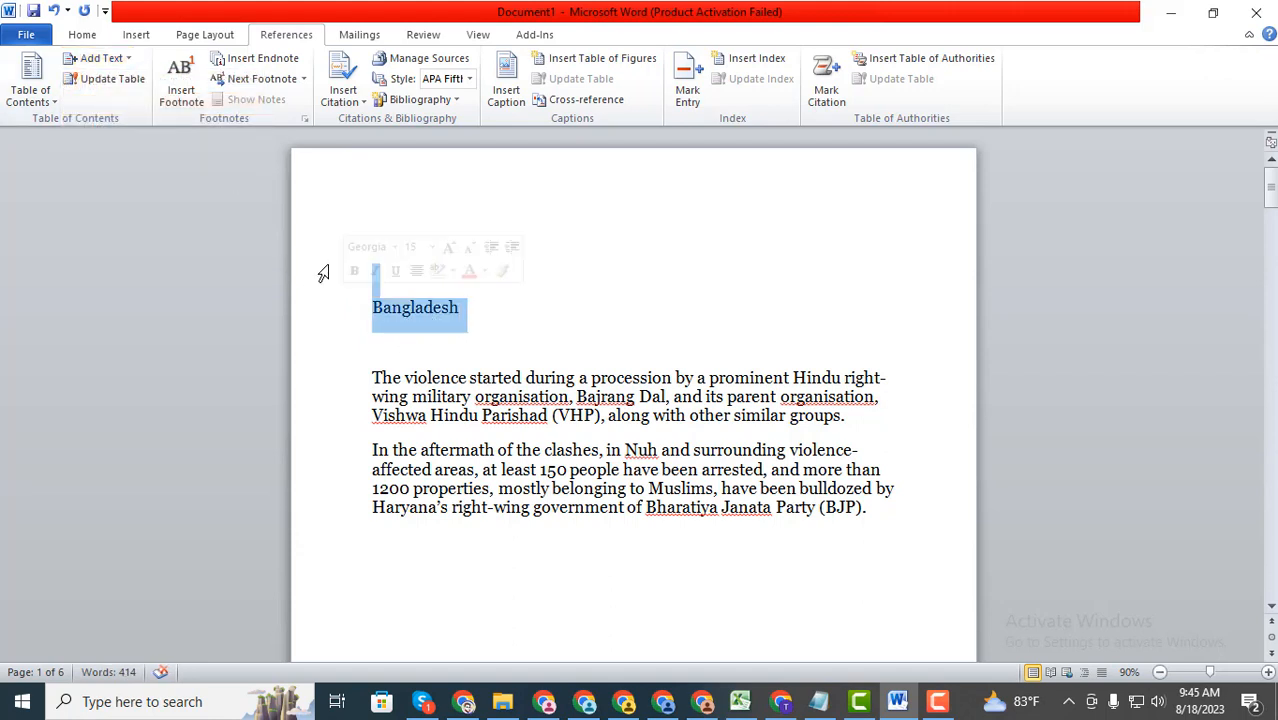
click(126, 58)
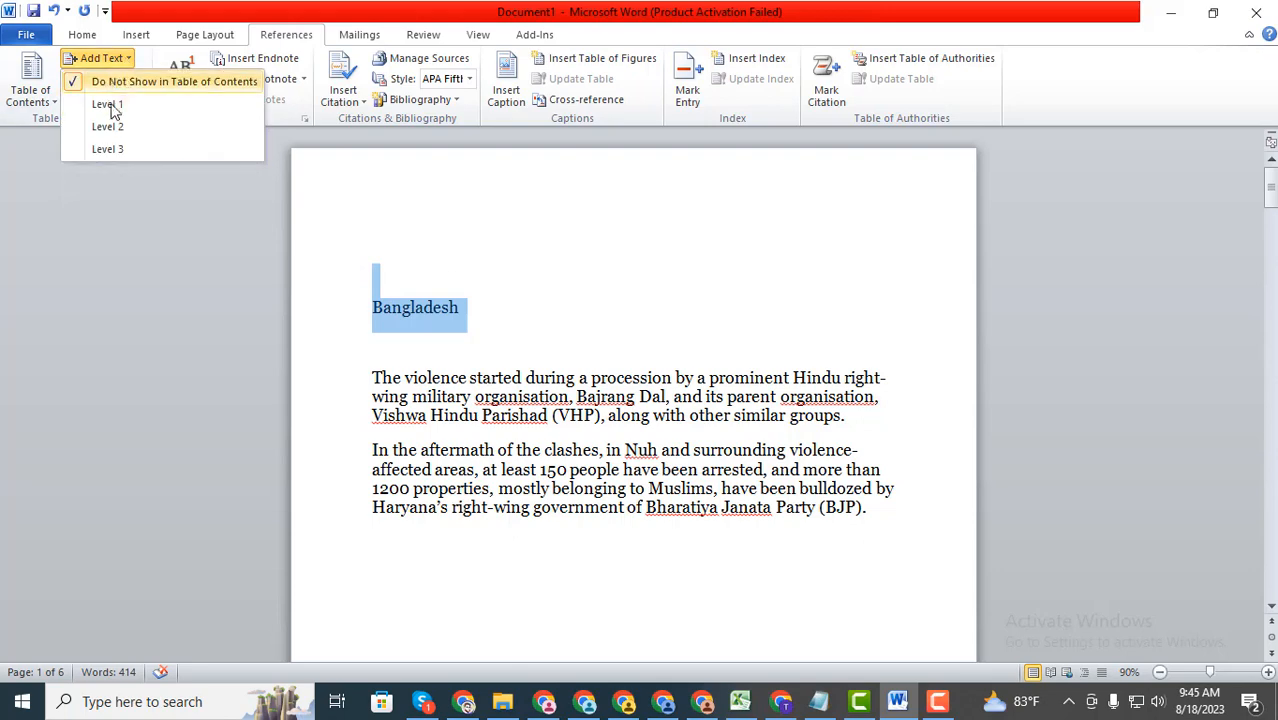
click(112, 106)
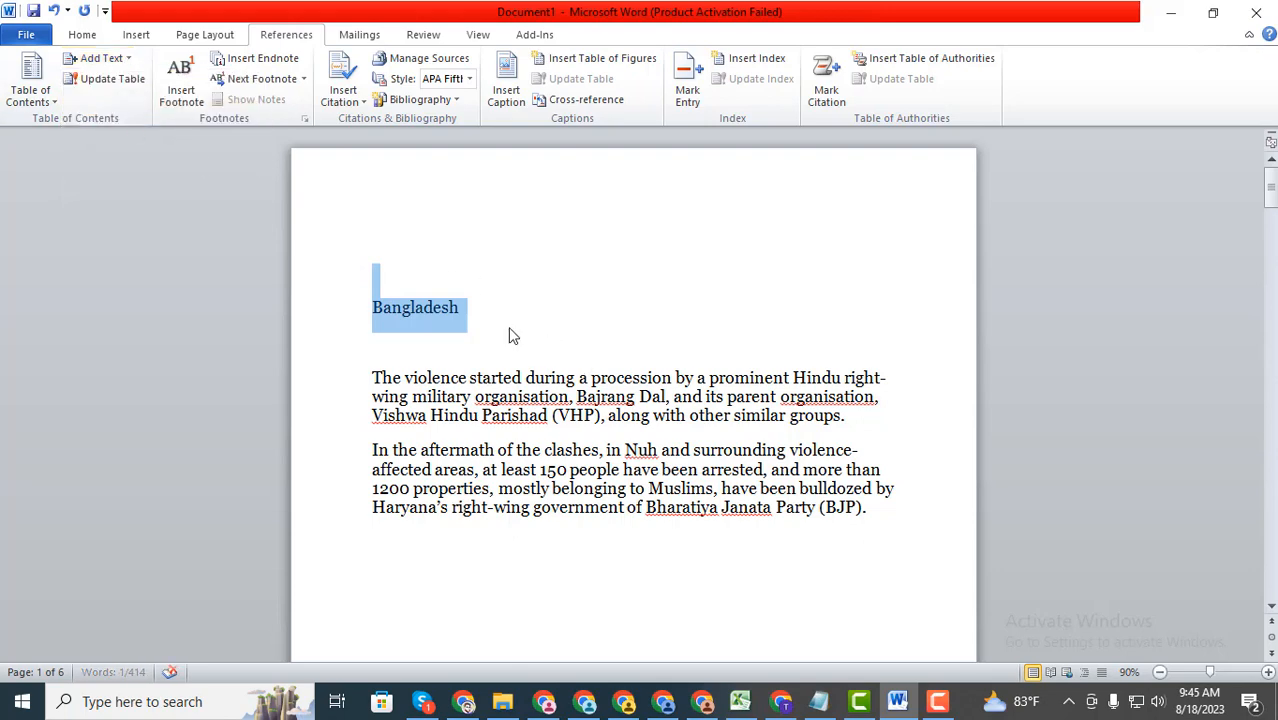
click(470, 316)
- Mark the Pakistan heading as a Level 1 entry for the table of contents
scroll(470, 343, down, 3)
scroll(470, 343, down, 12)
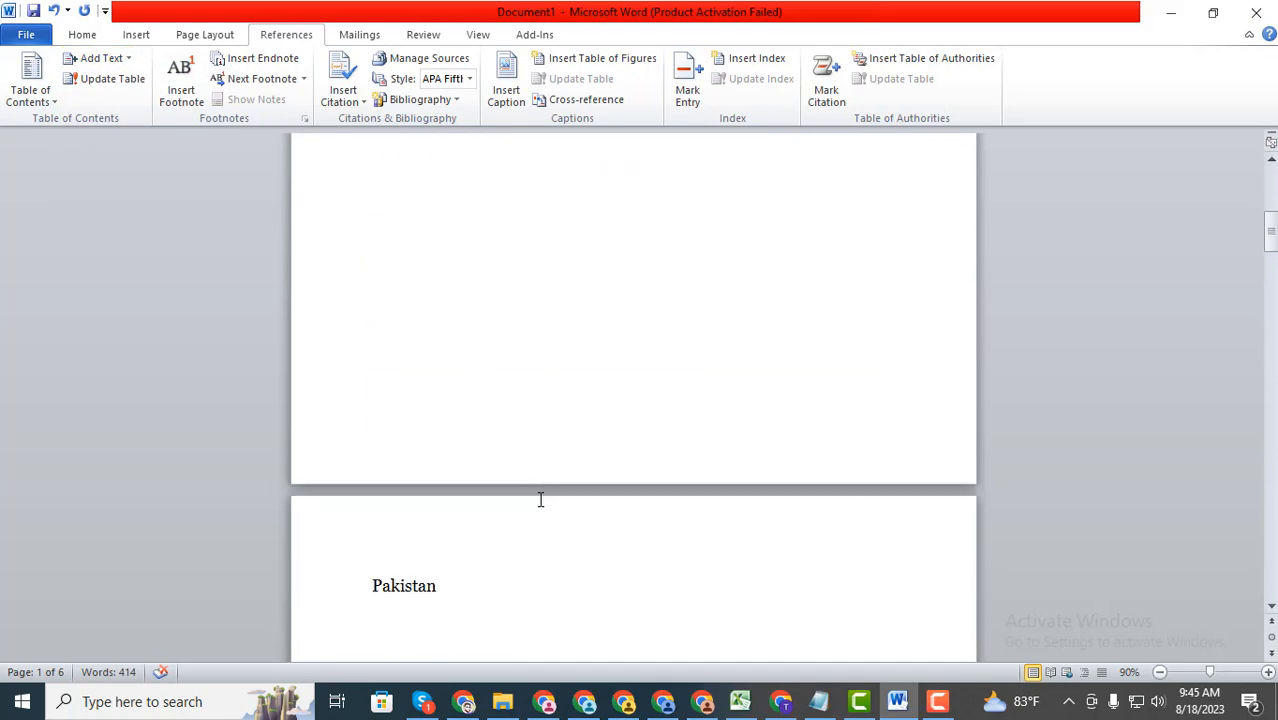
click(292, 474)
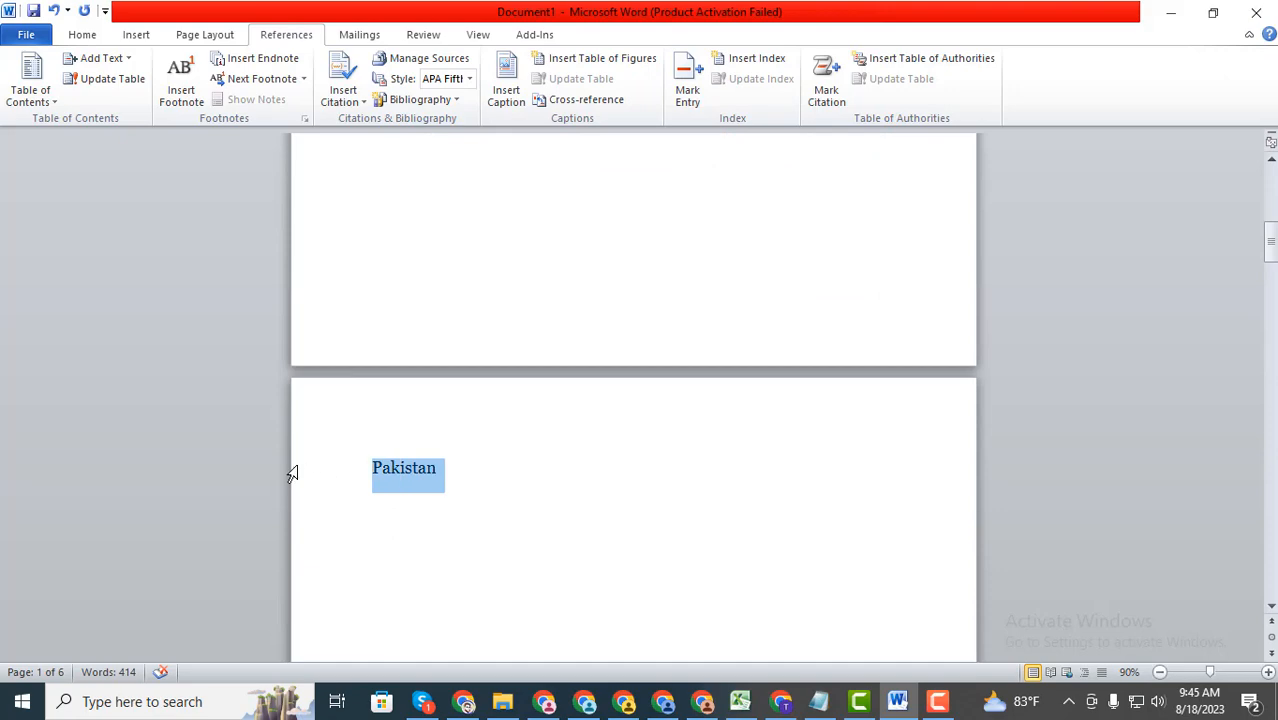
click(115, 58)
click(105, 110)
- Mark the India heading as a Level 1 entry for the table of contents
scroll(455, 570, down, 7)
scroll(458, 549, down, 10)
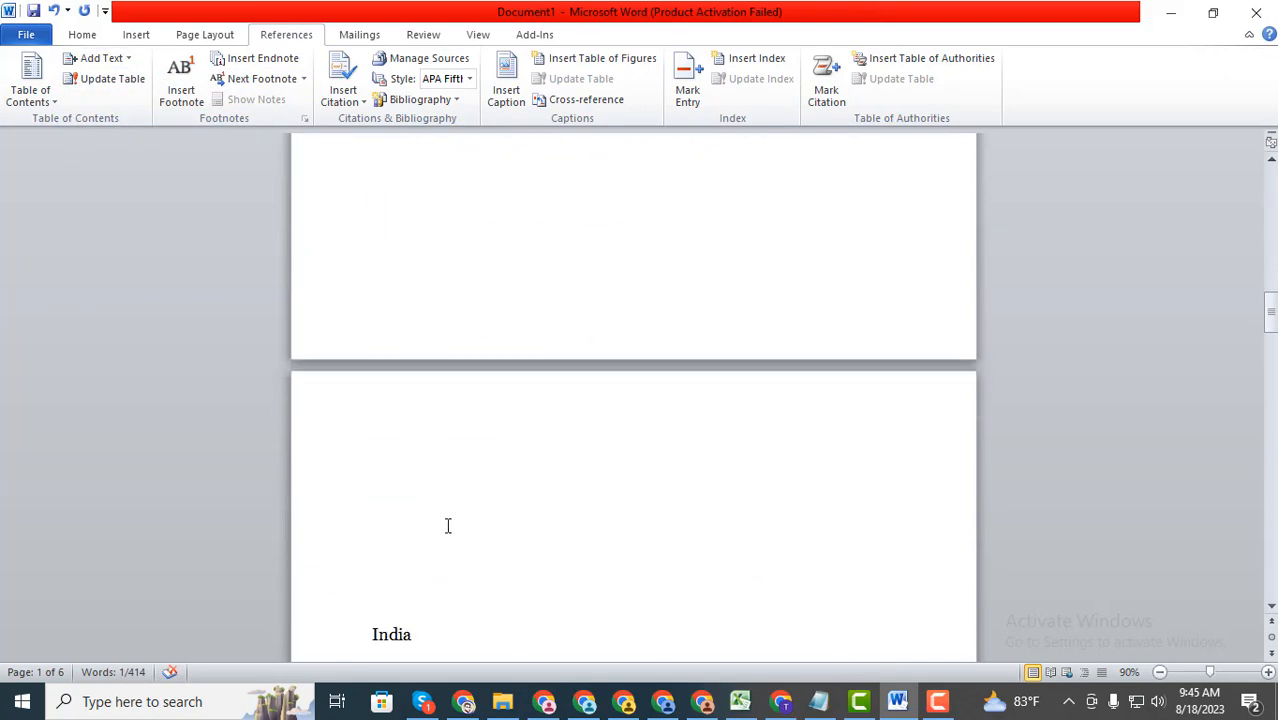
click(303, 508)
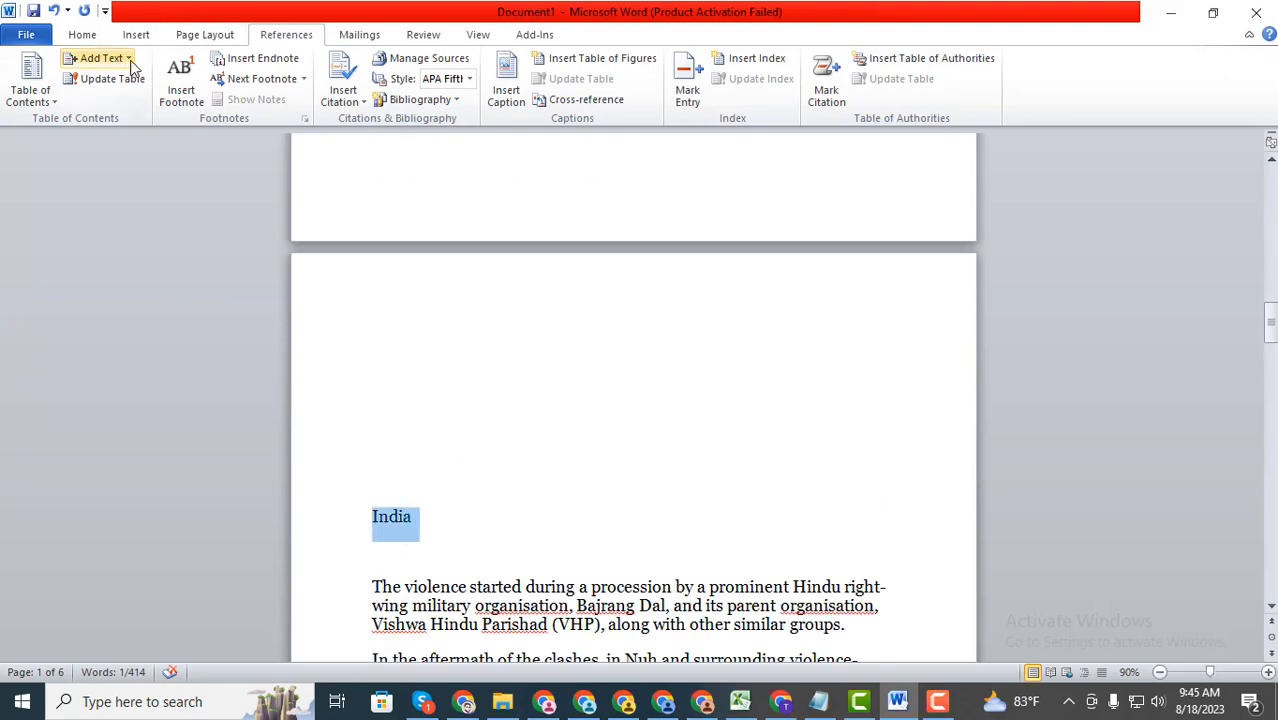
click(100, 58)
click(109, 112)
- Mark the England heading as a Level 1 entry for the table of contents
scroll(420, 490, down, 12)
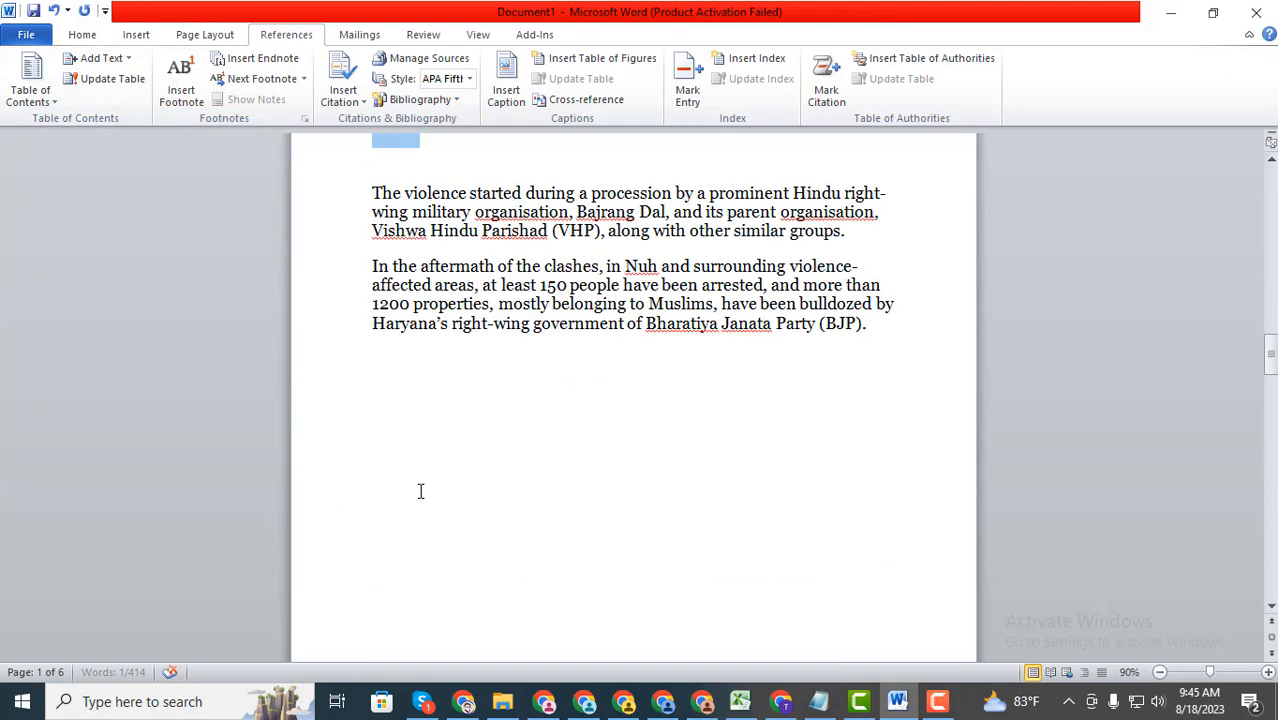
scroll(440, 500, down, 2)
click(314, 428)
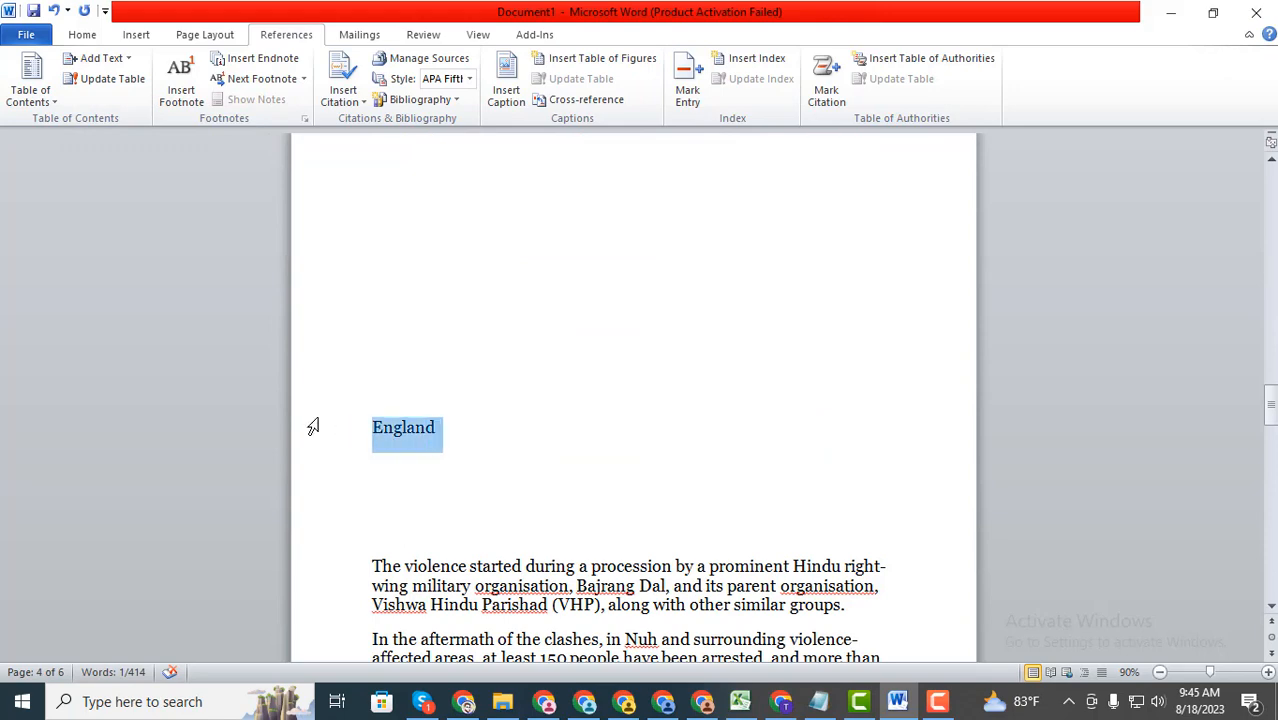
click(126, 59)
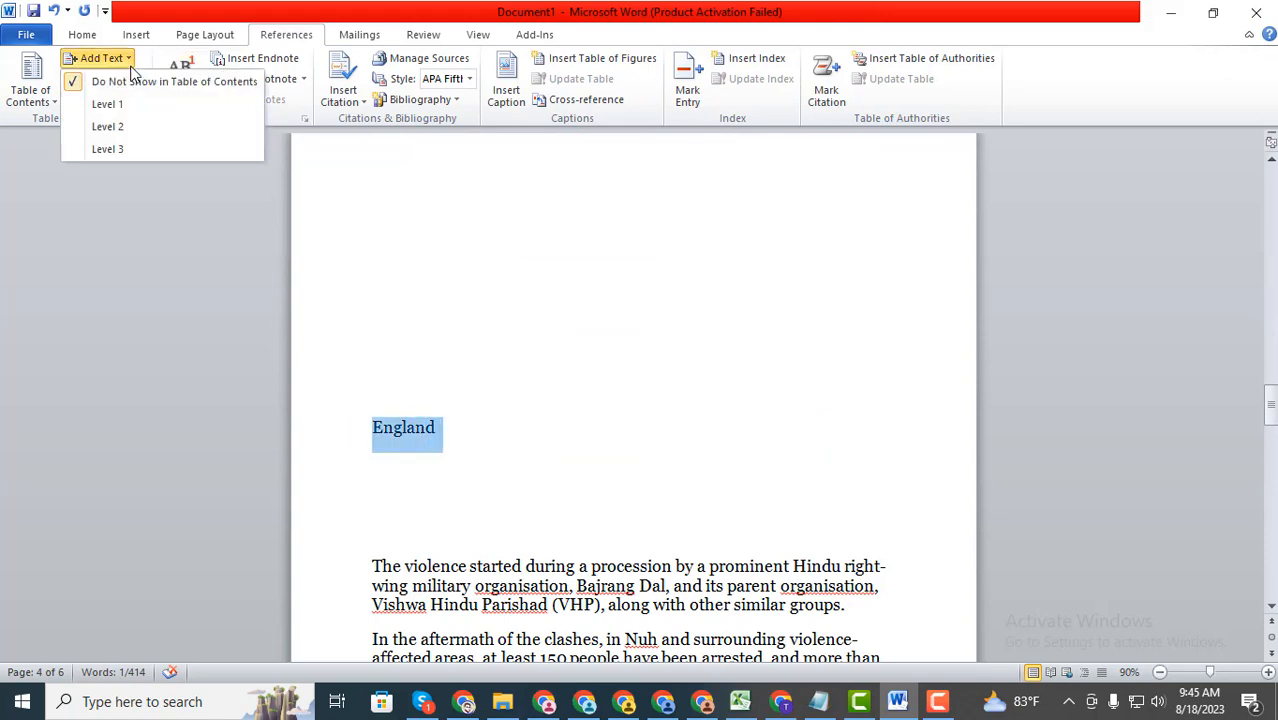
click(105, 126)
- Mark the Africa heading as a Level 1 entry for the table of contents
scroll(409, 477, down, 3)
scroll(409, 477, down, 15)
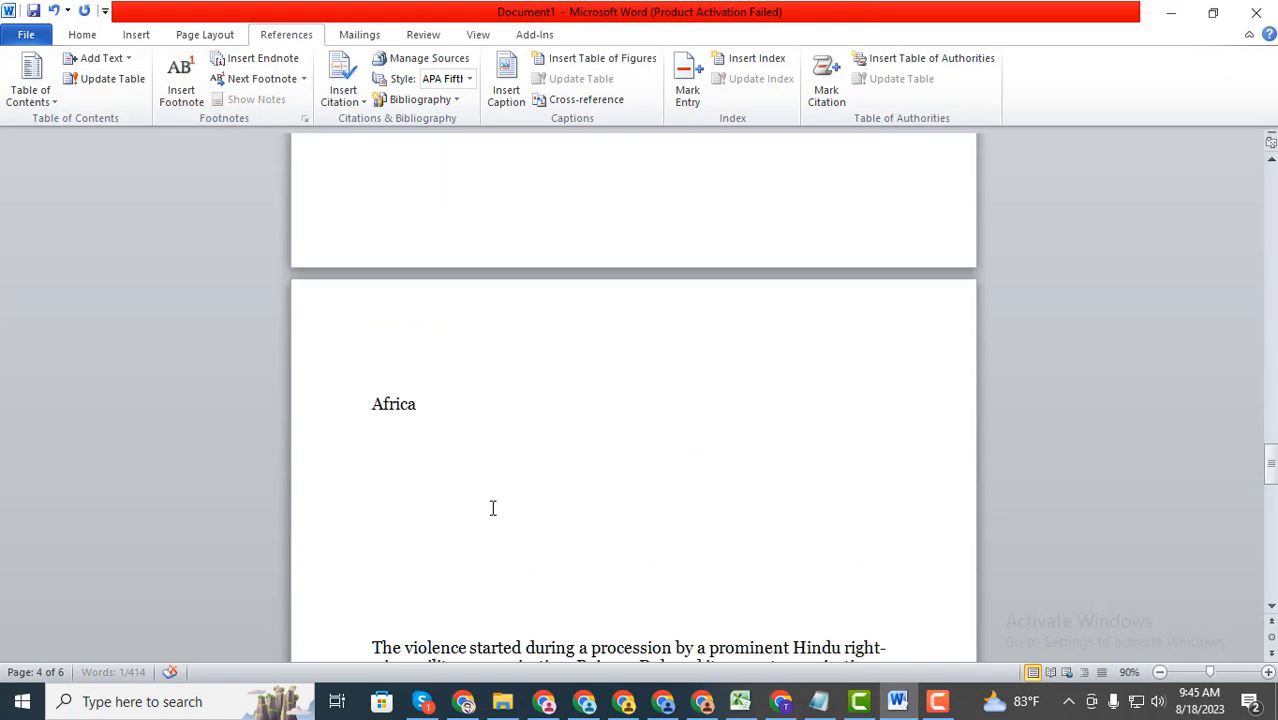
drag(434, 382, 318, 336)
click(114, 58)
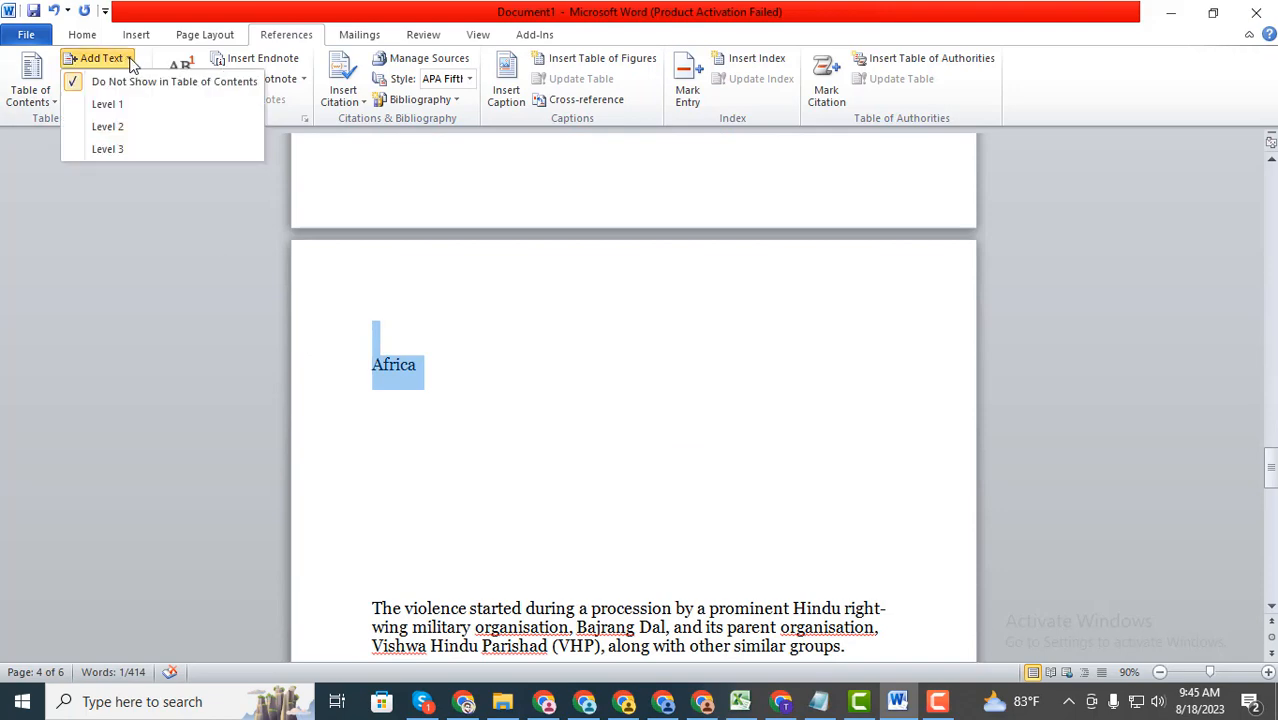
click(137, 104)
- Mark the USA heading as a Level 1 entry for the table of contents
scroll(553, 565, down, 15)
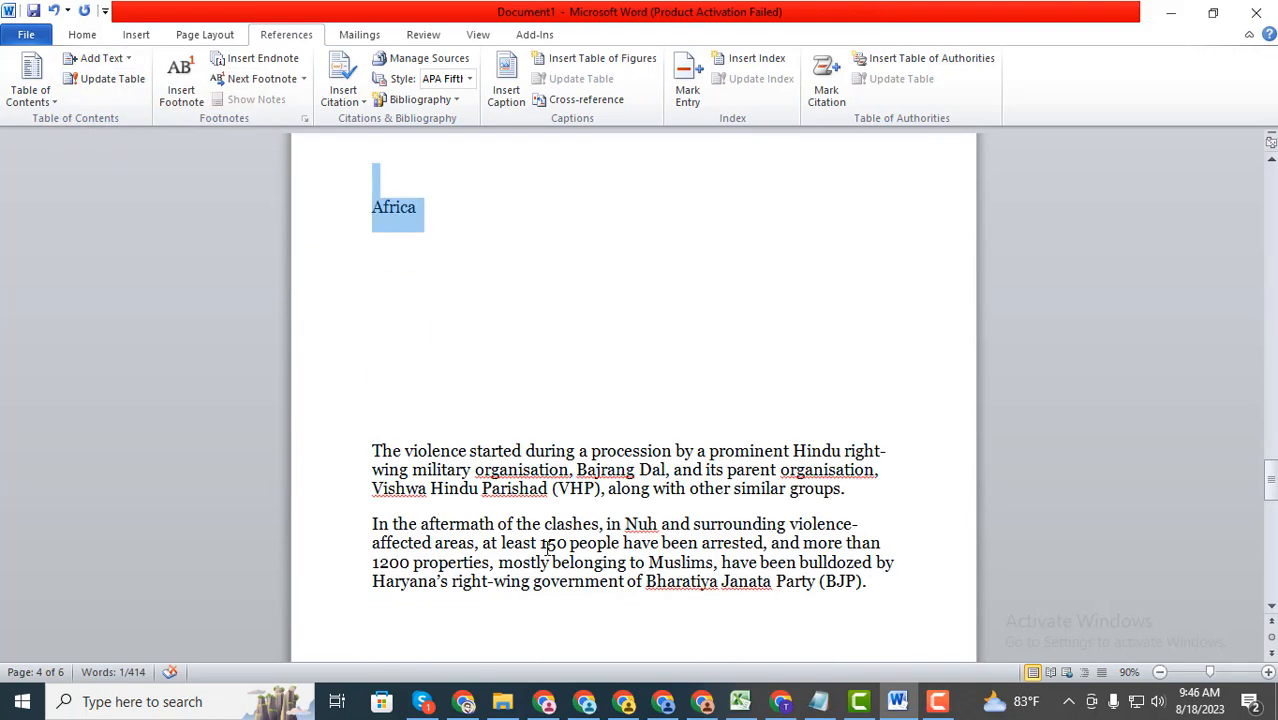
scroll(463, 537, down, 2)
drag(434, 456, 277, 401)
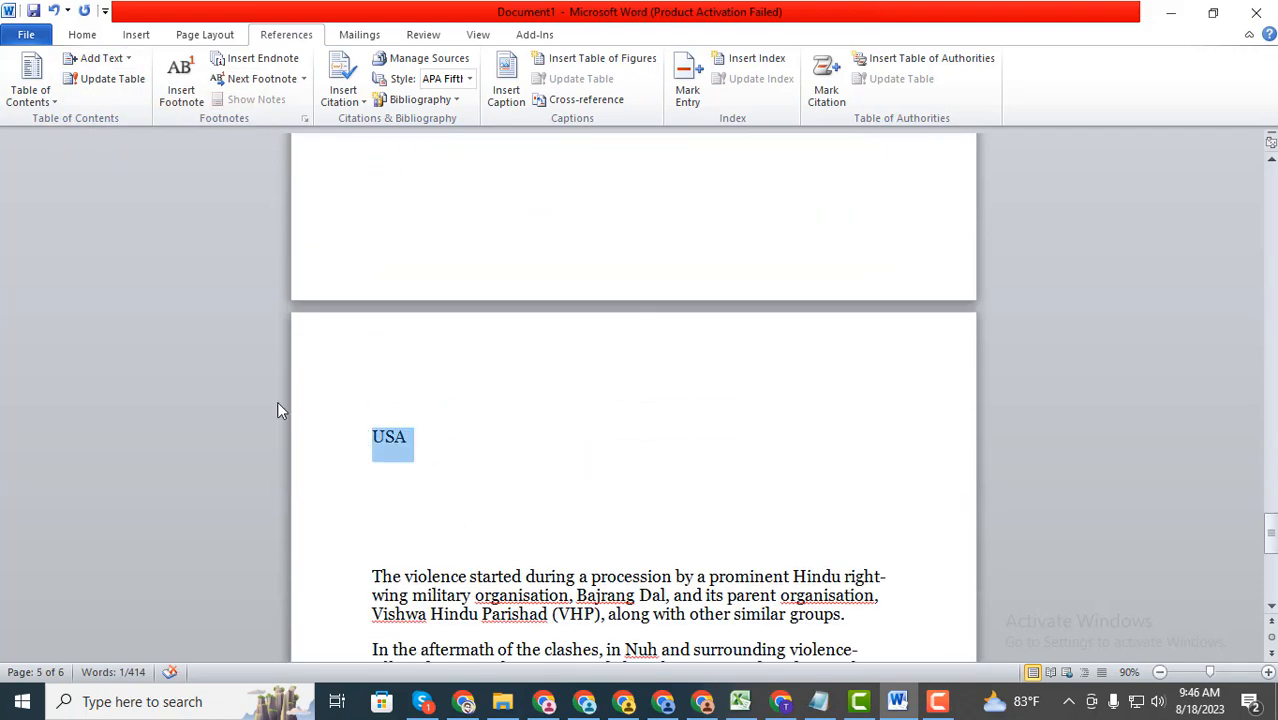
click(110, 58)
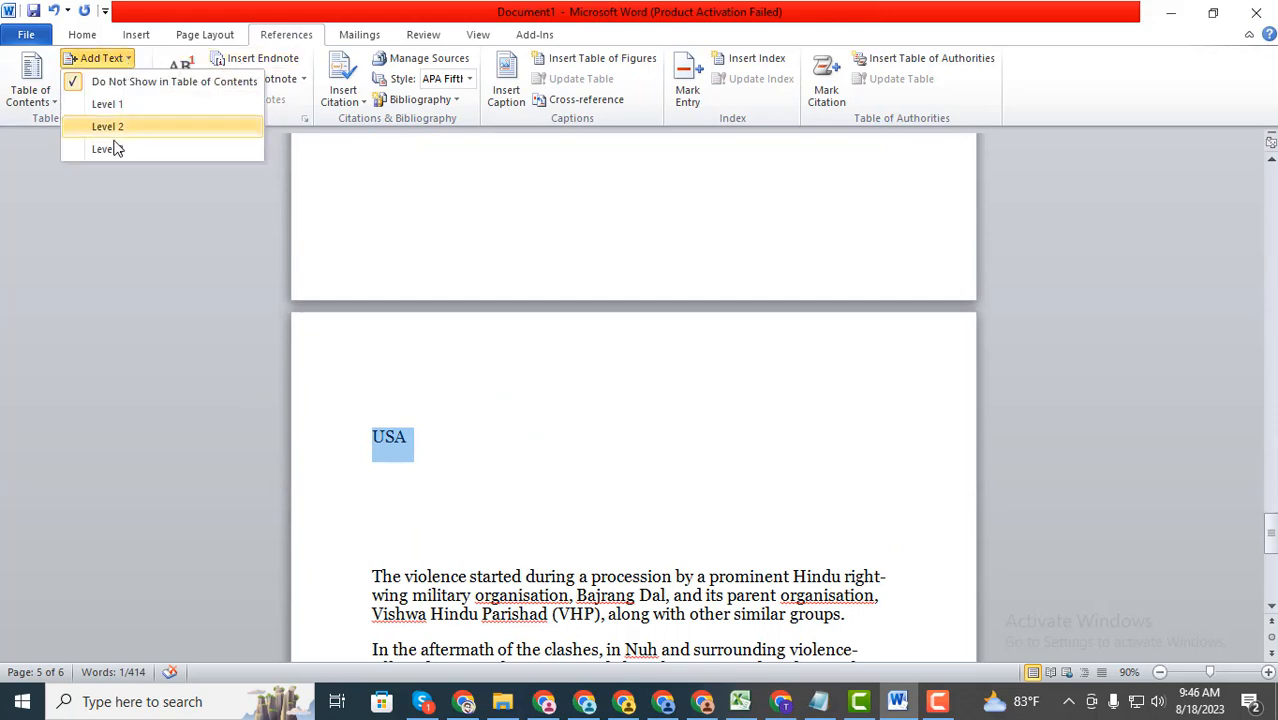
click(108, 108)
- Insert three blank lines above the Bangladesh heading on the first page
scroll(371, 371, up, 20)
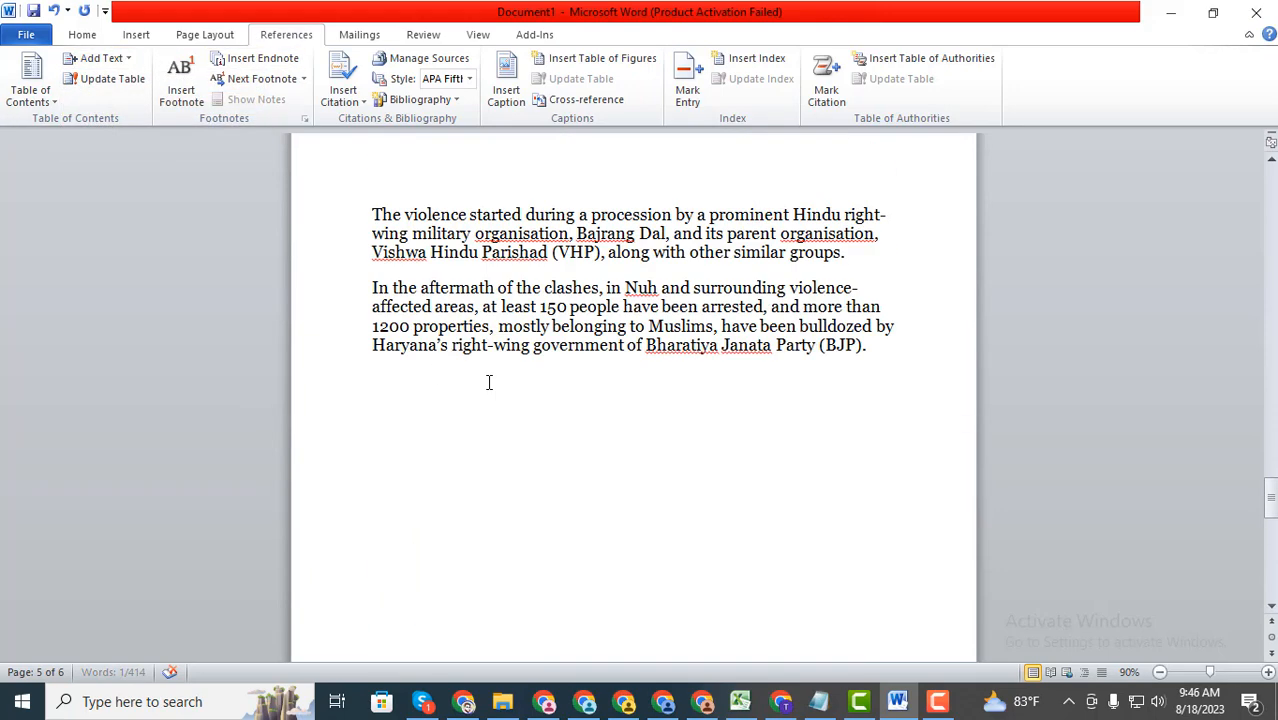
scroll(489, 383, down, 20)
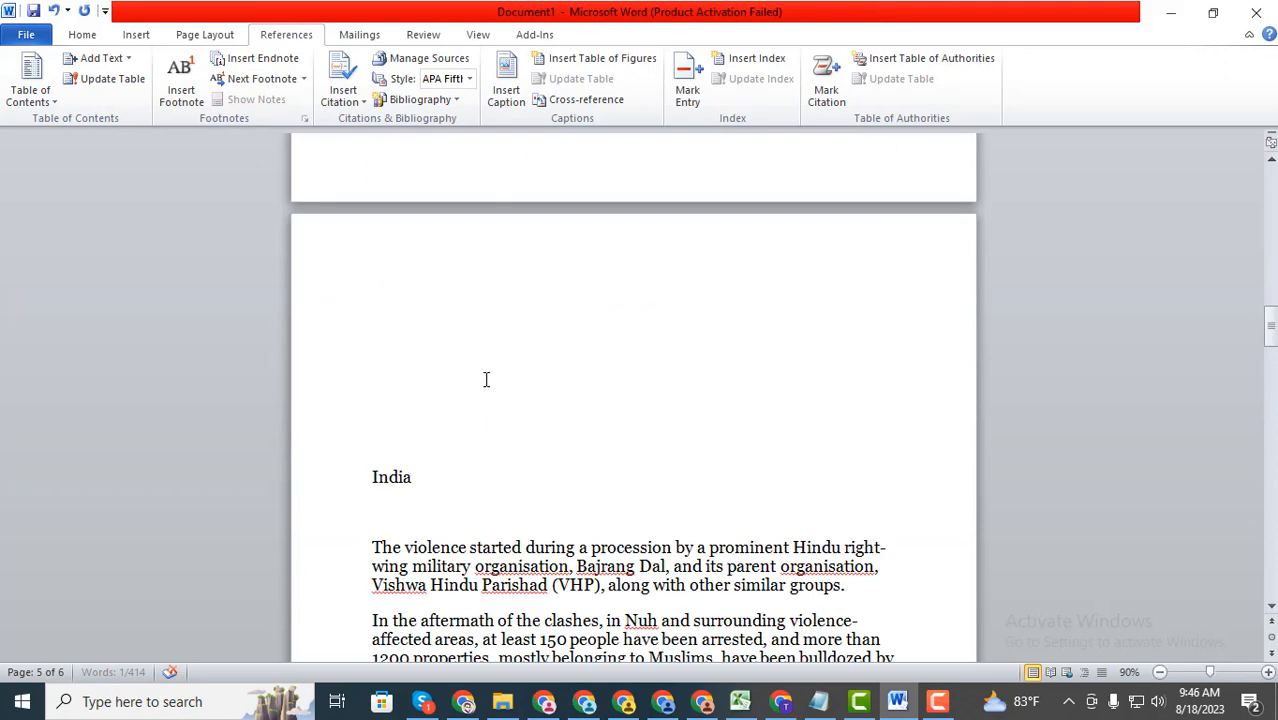
scroll(486, 379, down, 20)
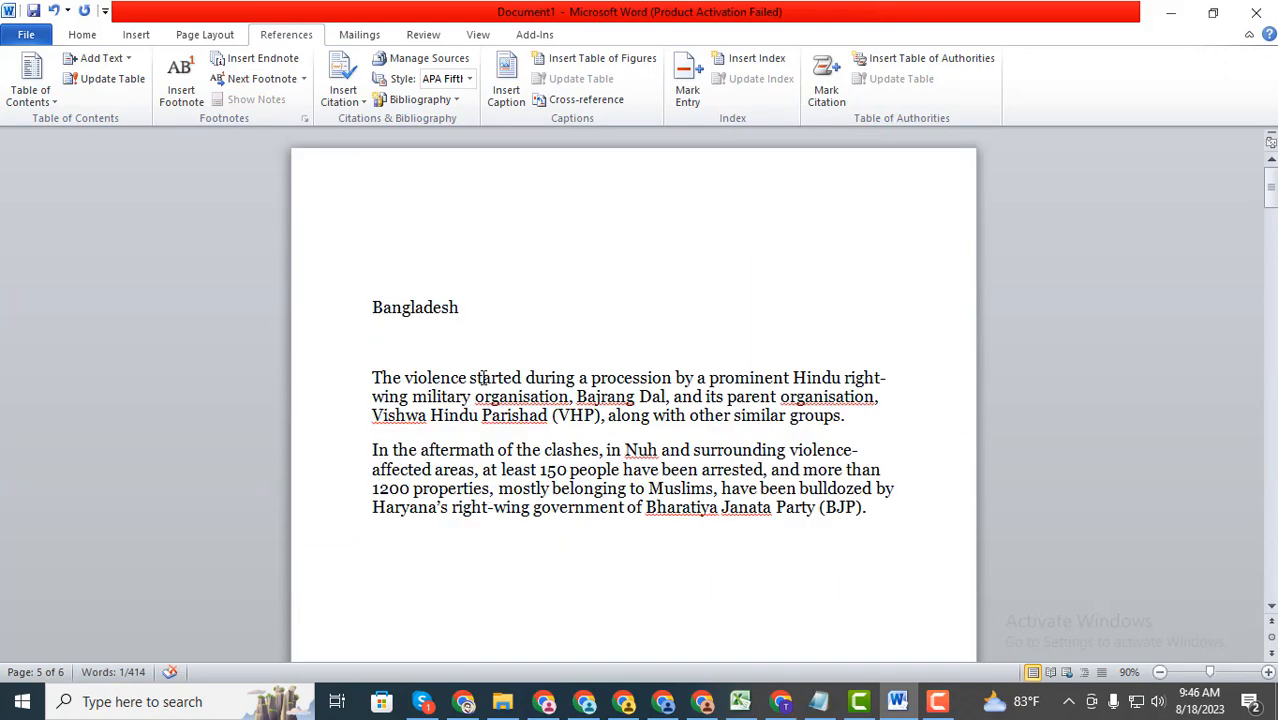
click(369, 300)
key(Return)
key(Return)
key(Return)
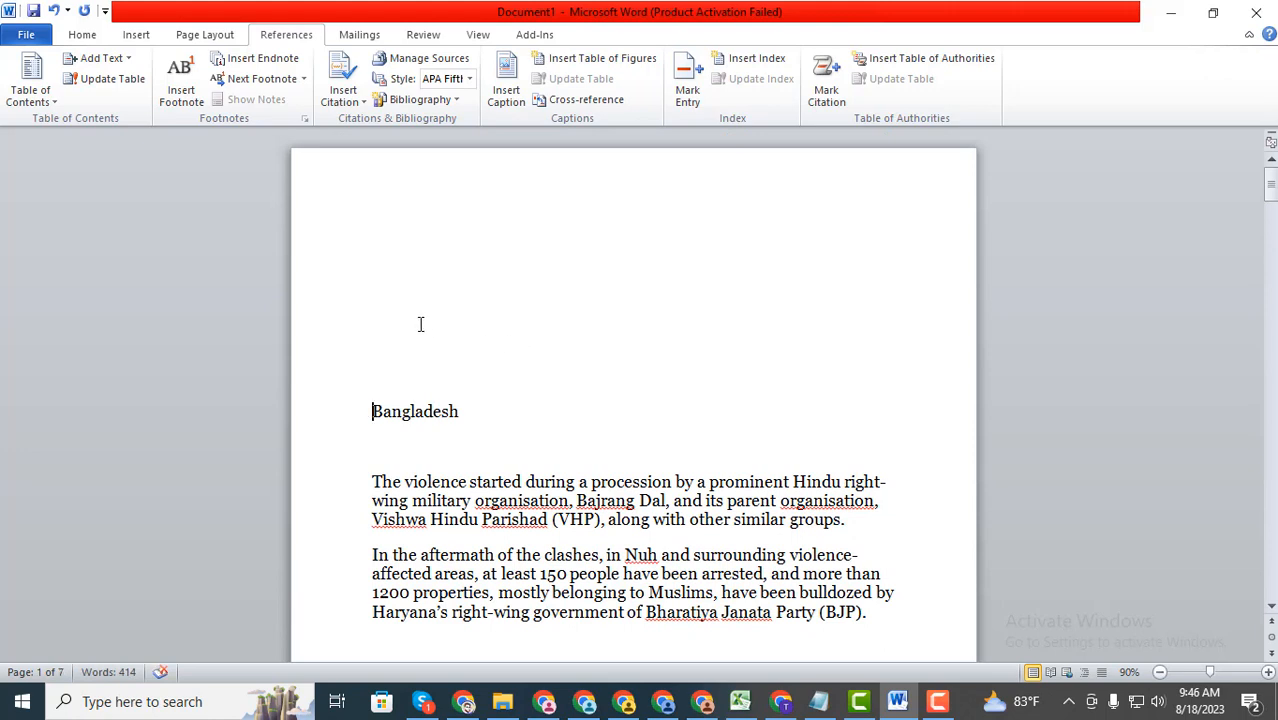
- Insert the built-in Automatic Table 1 table of contents in the blank space above the Bangladesh heading
click(388, 300)
click(55, 104)
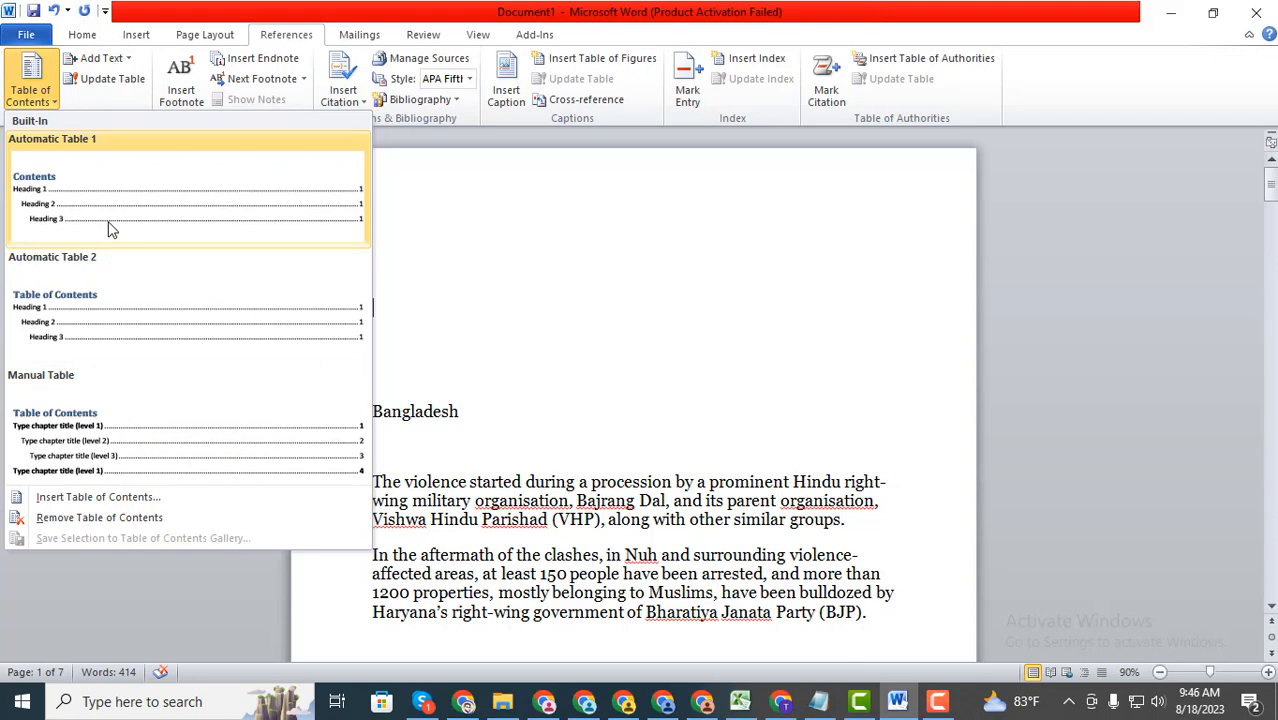
click(113, 217)
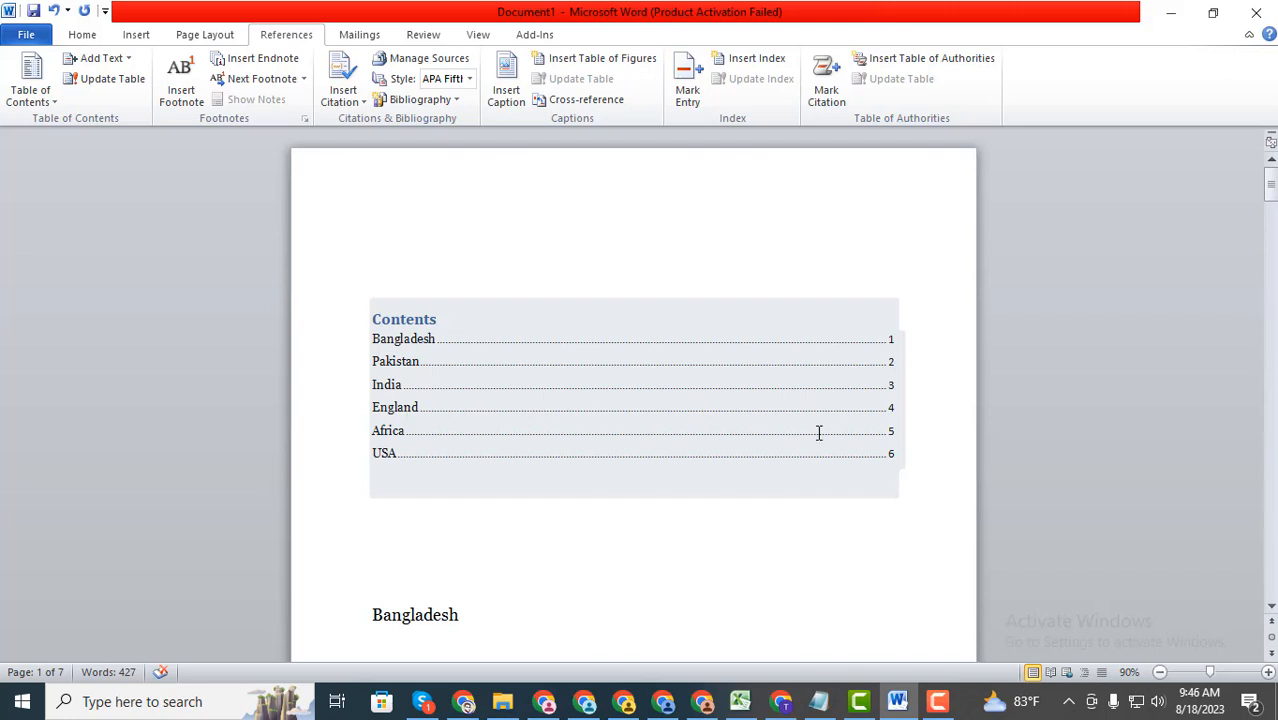
- Add three lines of sample text at the start of the second page: "Dhaka", "Kjjiiuj" and "hhyuiy"
scroll(596, 442, down, 3)
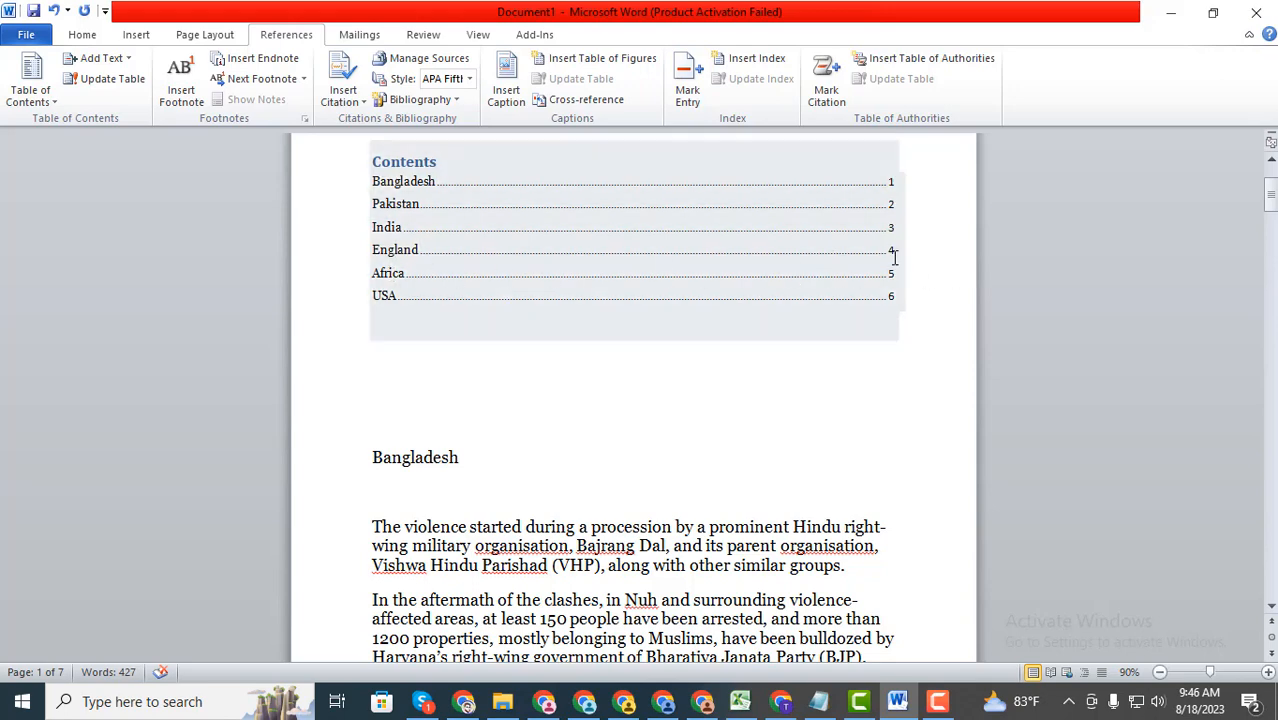
scroll(640, 375, up, 2)
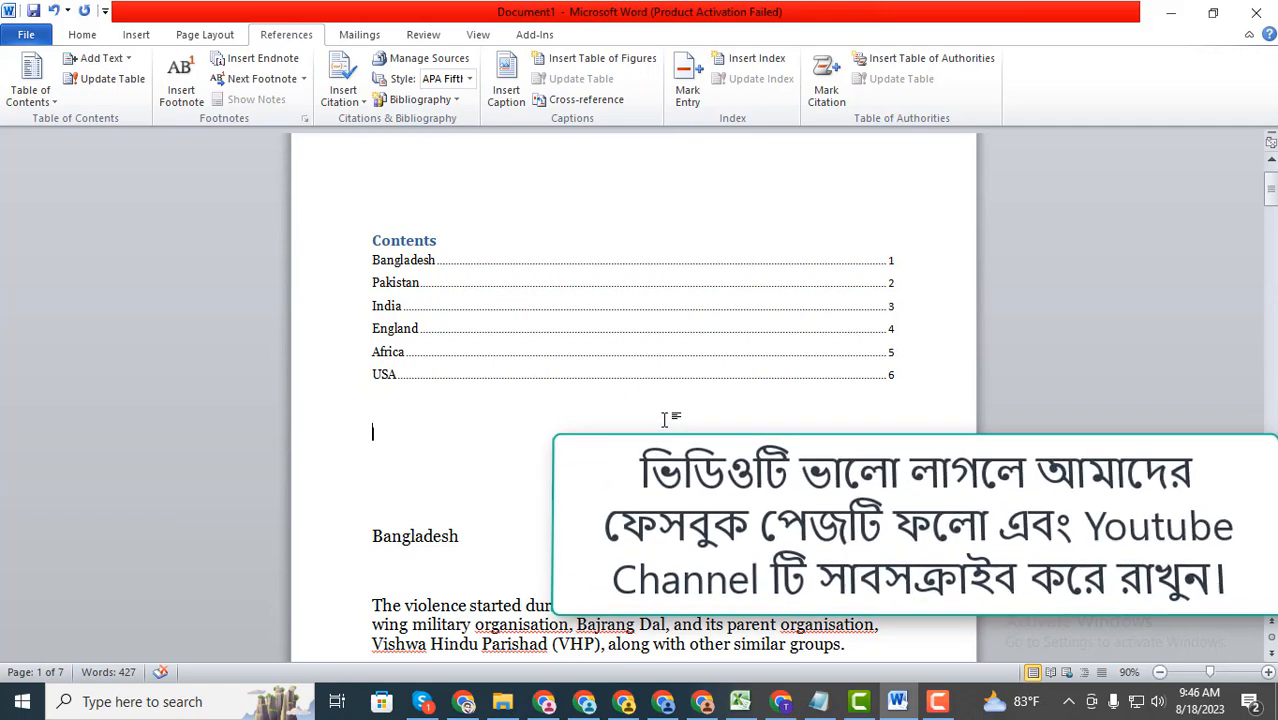
scroll(666, 418, down, 3)
scroll(400, 300, down, 5)
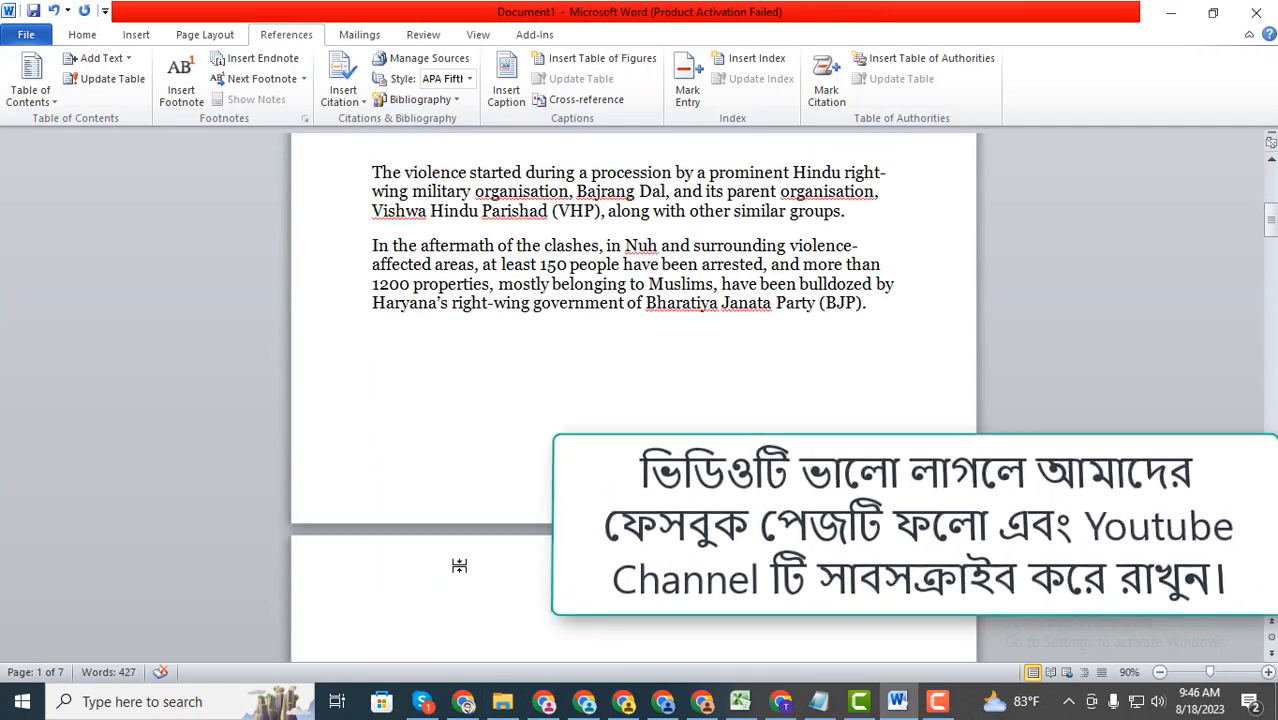
scroll(461, 550, down, 7)
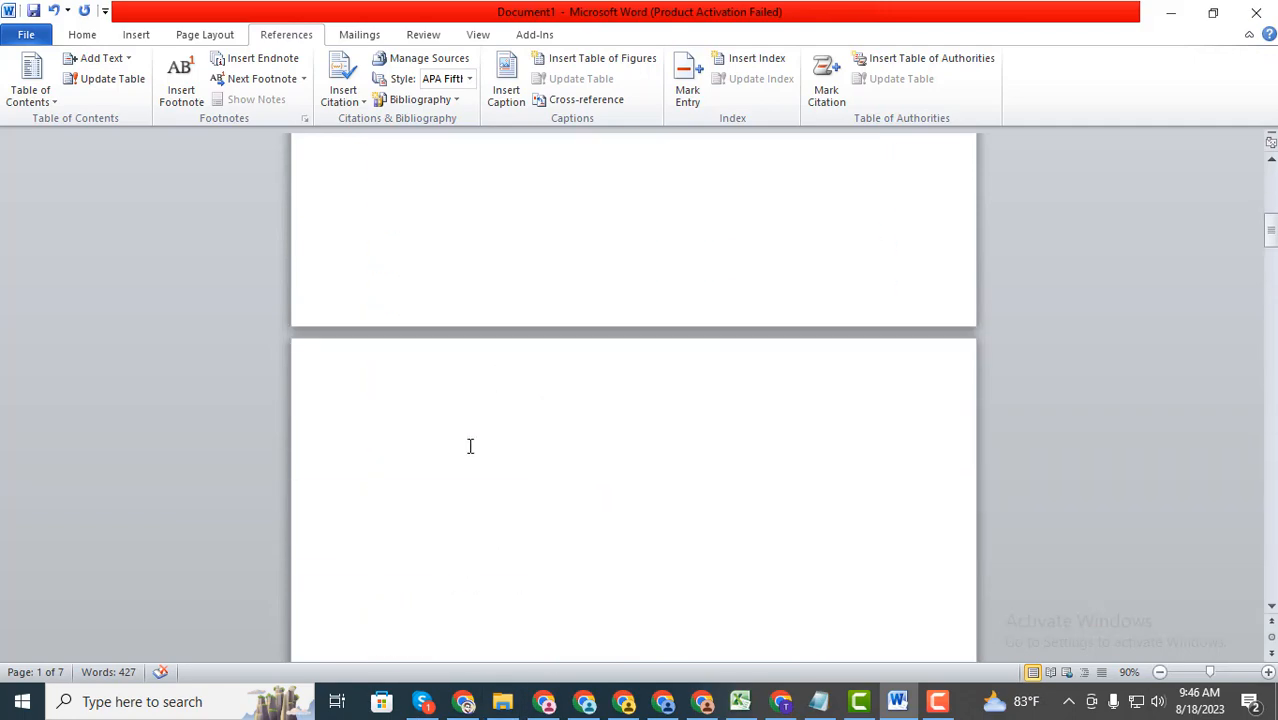
scroll(463, 444, up, 5)
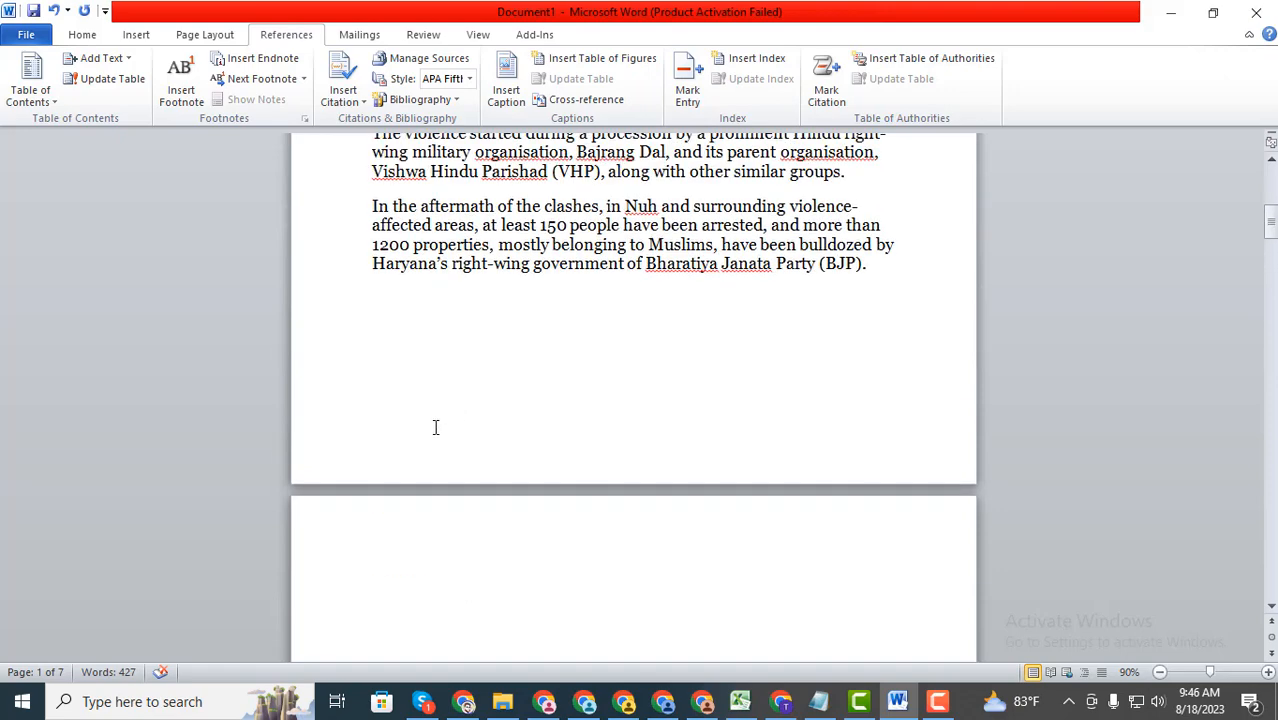
scroll(423, 500, down, 2)
click(389, 440)
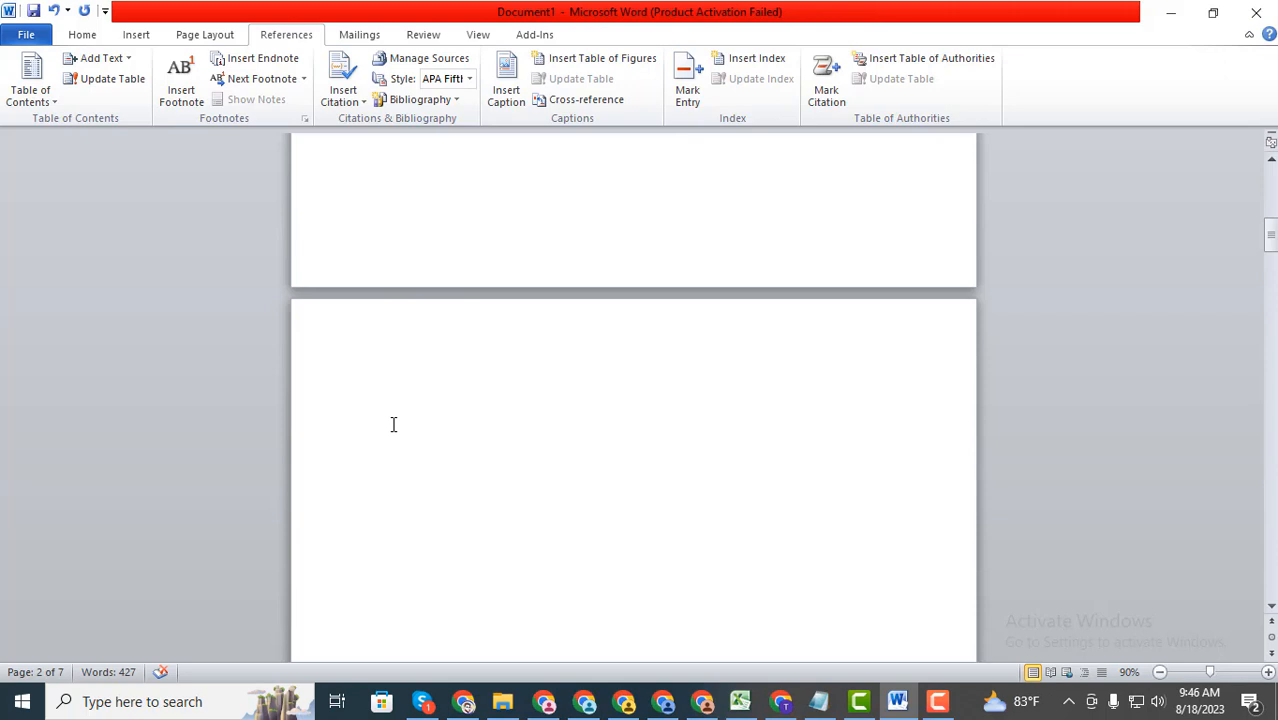
text(Dhaka)
key(Return)
text(kjjiiuj)
key(Return)
text(hh)
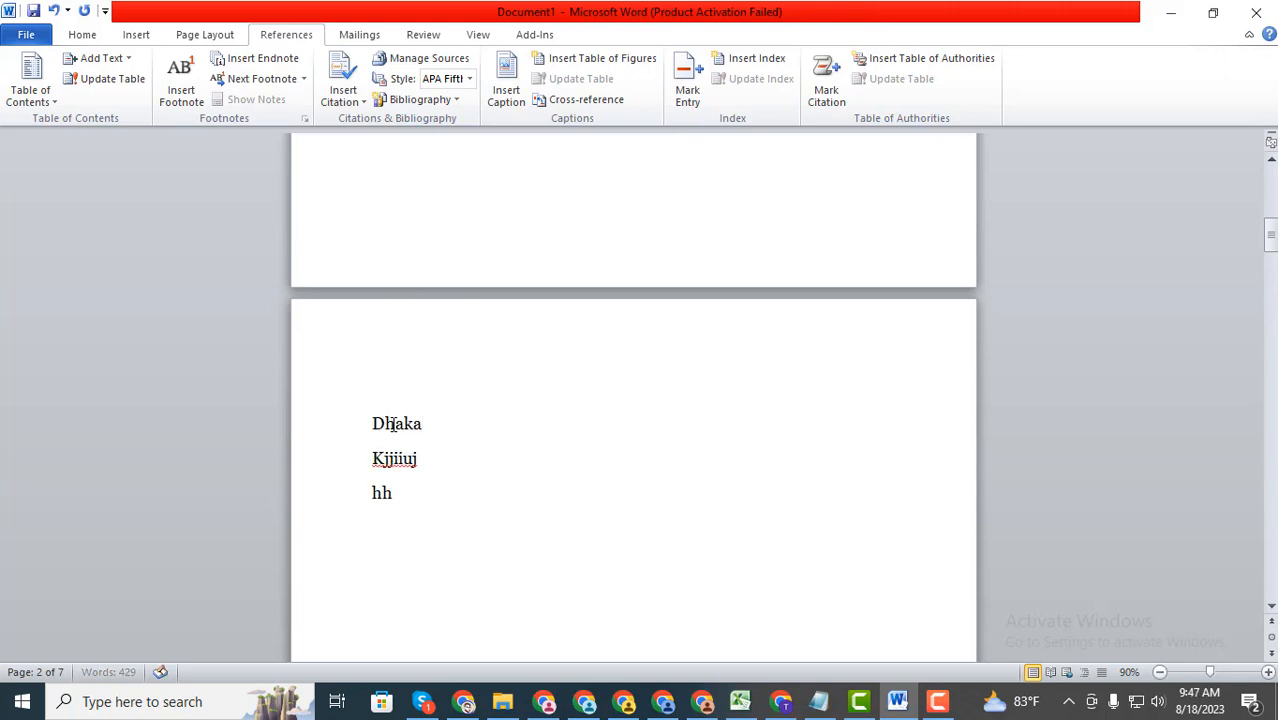
text(yuiy)
- Mark the Dhaka line on the second page as a Level 2 entry for the table of contents
scroll(515, 480, down, 1)
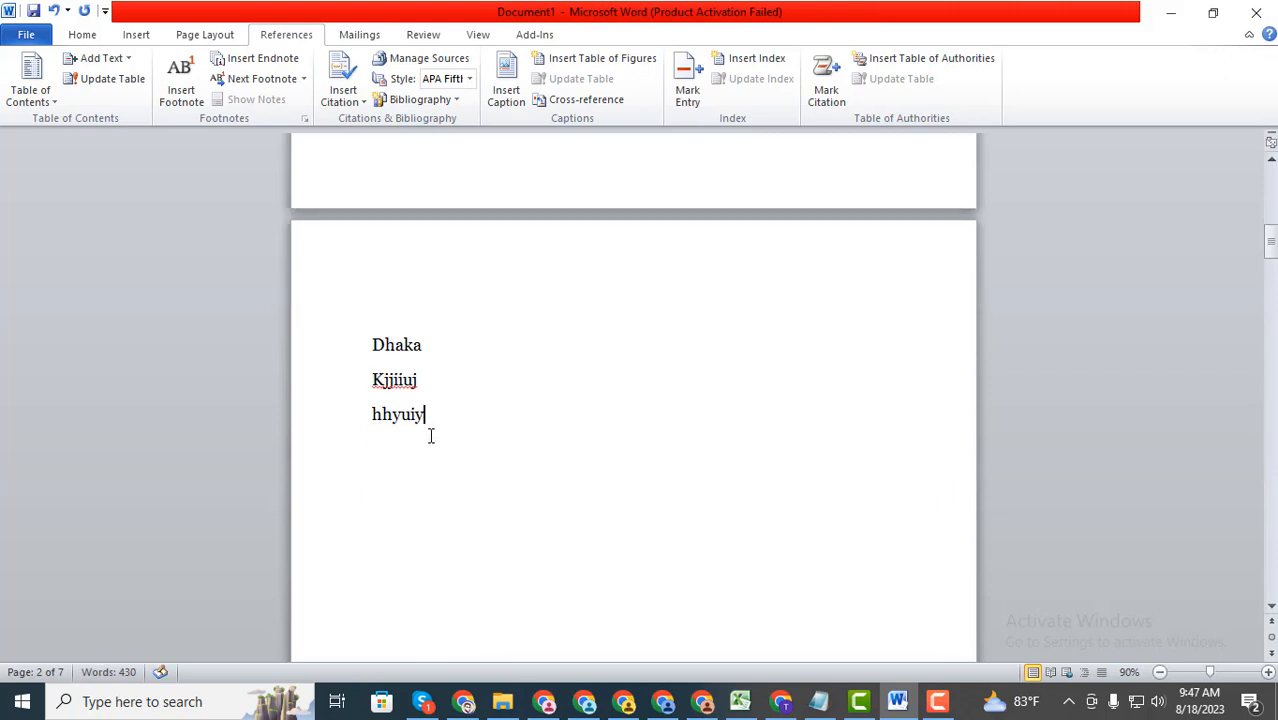
scroll(439, 371, up, 1)
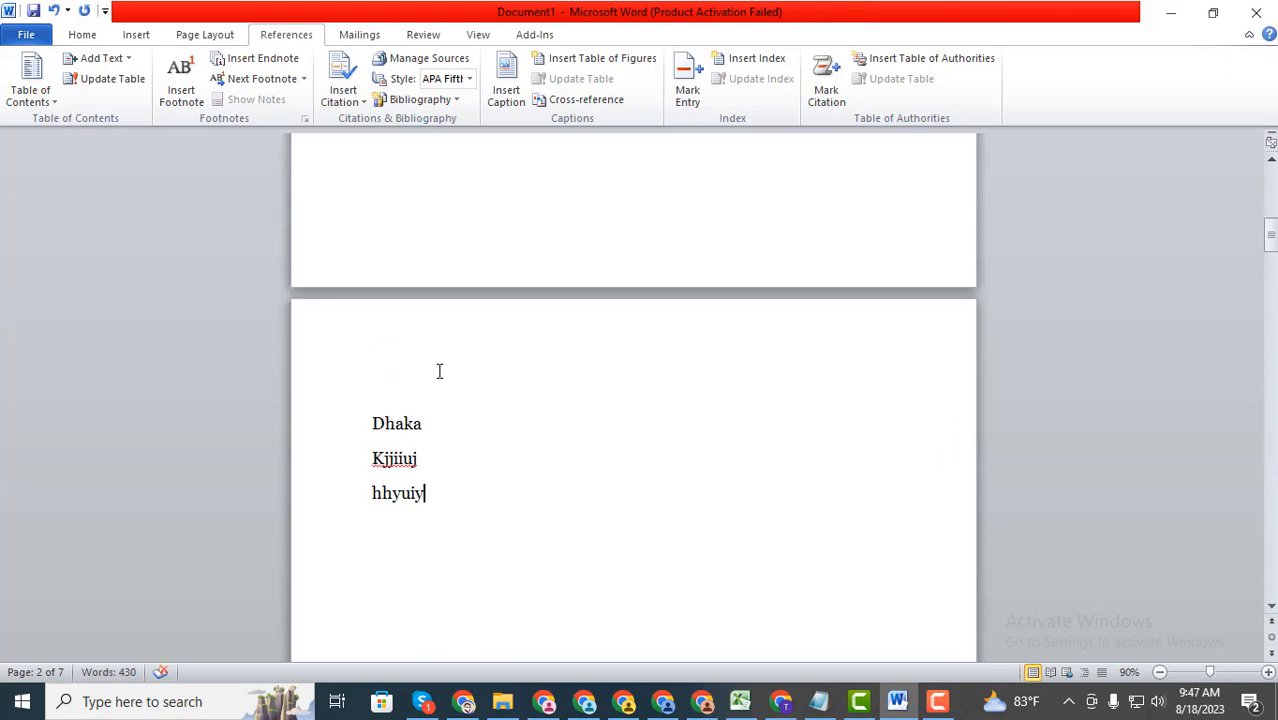
drag(450, 427, 336, 440)
click(101, 58)
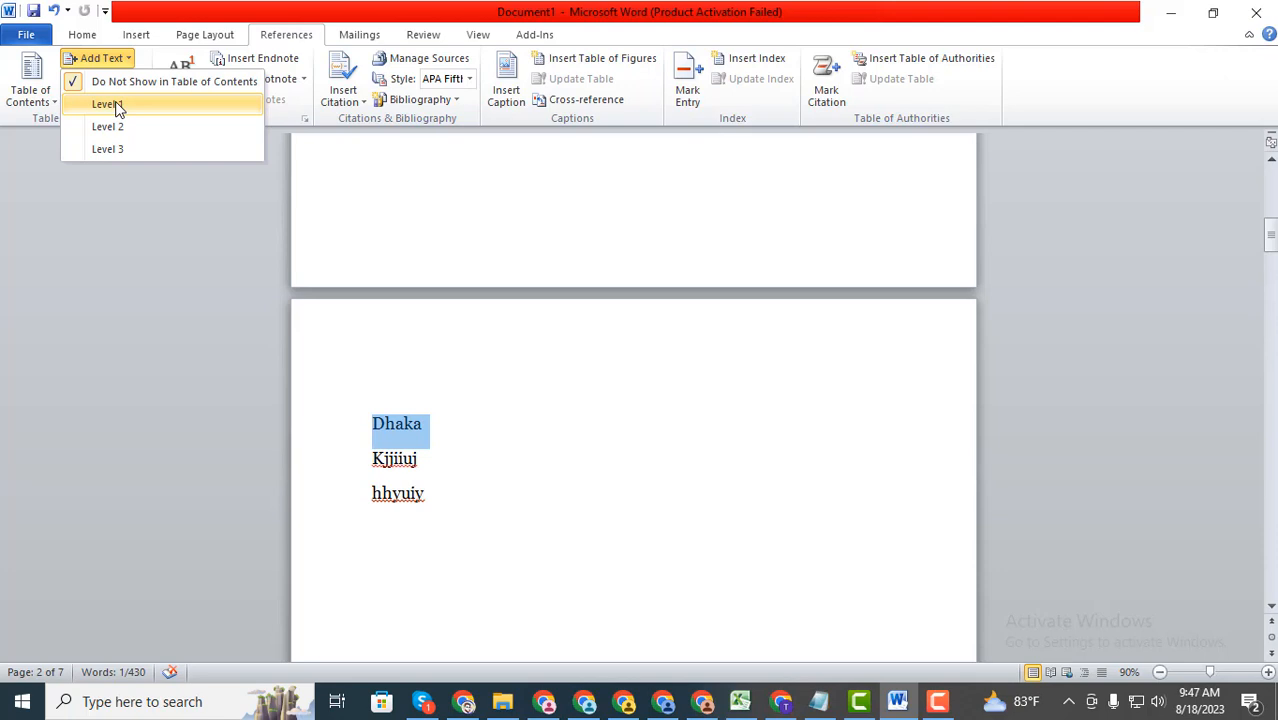
click(127, 128)
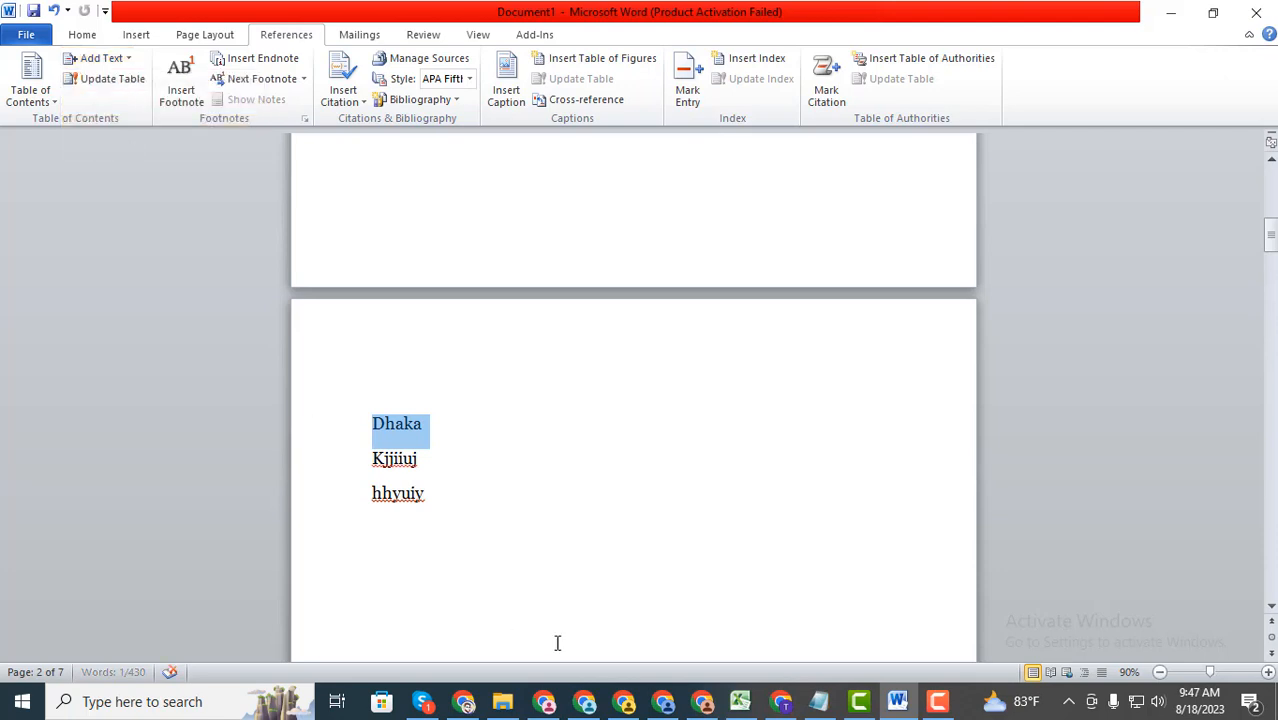
- Update the entire table of contents on the first page, including its entries as well as page numbers
scroll(365, 277, up, 10)
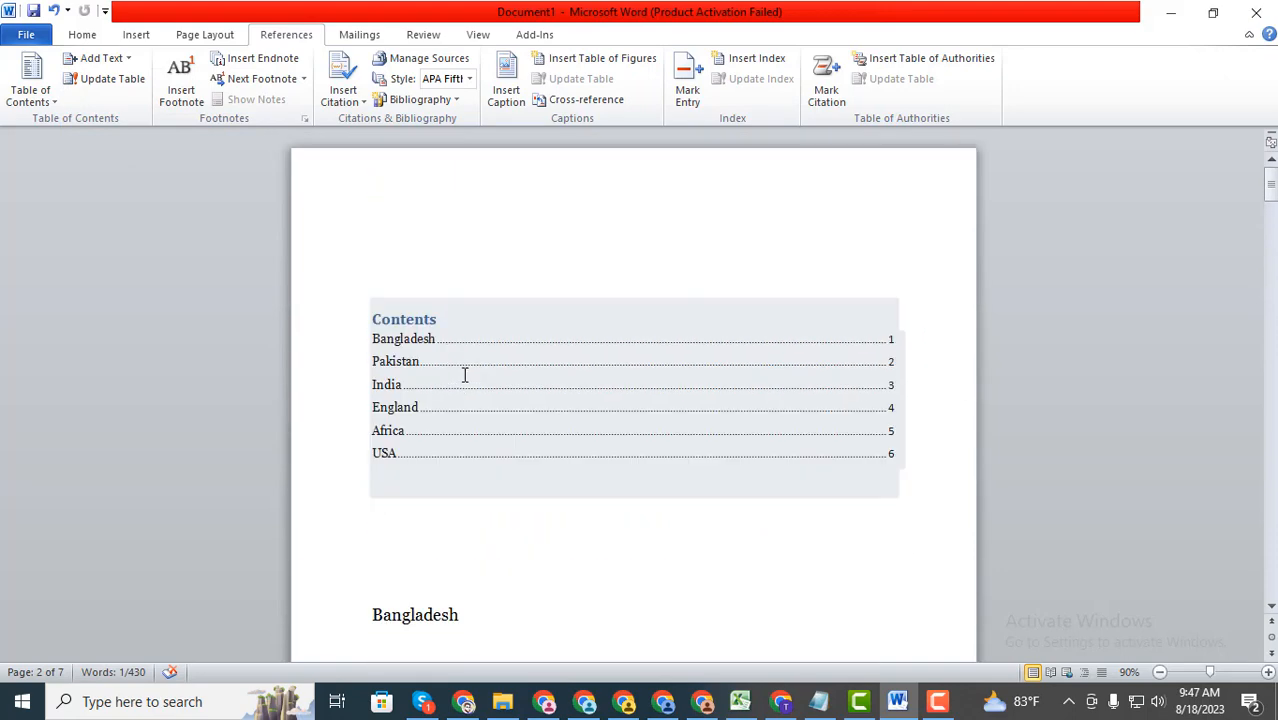
scroll(465, 435, down, 3)
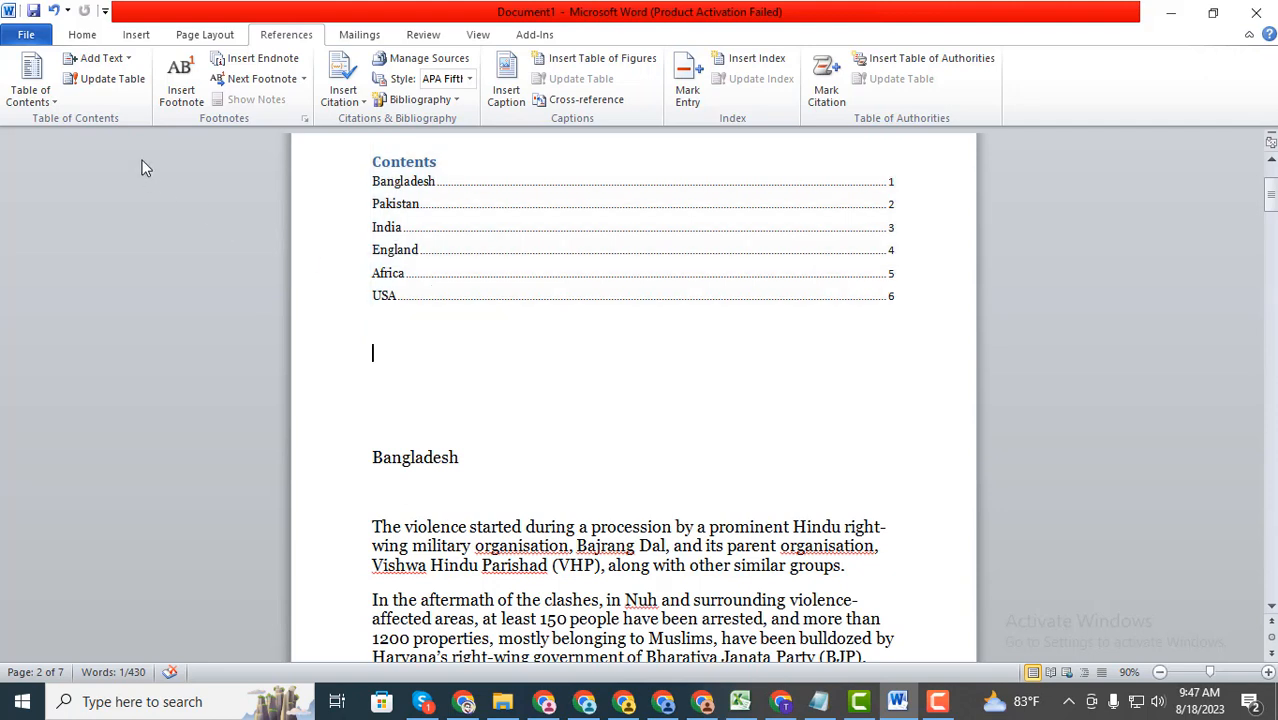
click(112, 79)
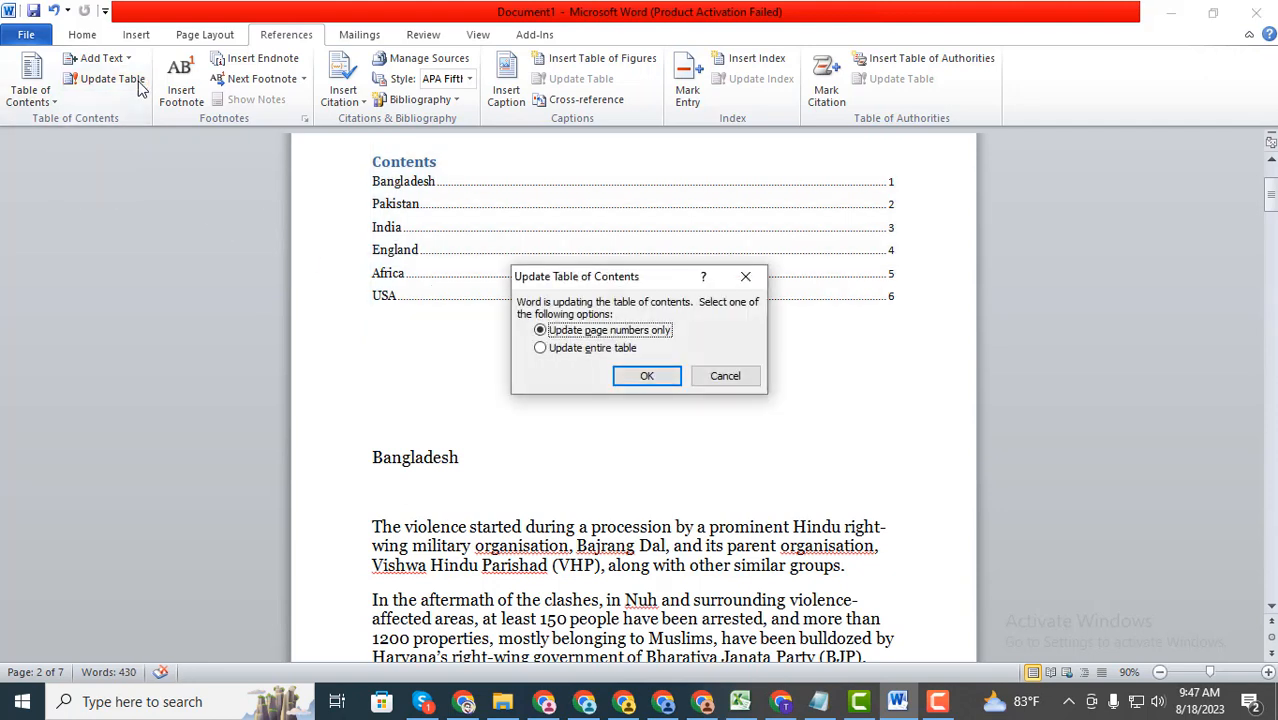
click(553, 352)
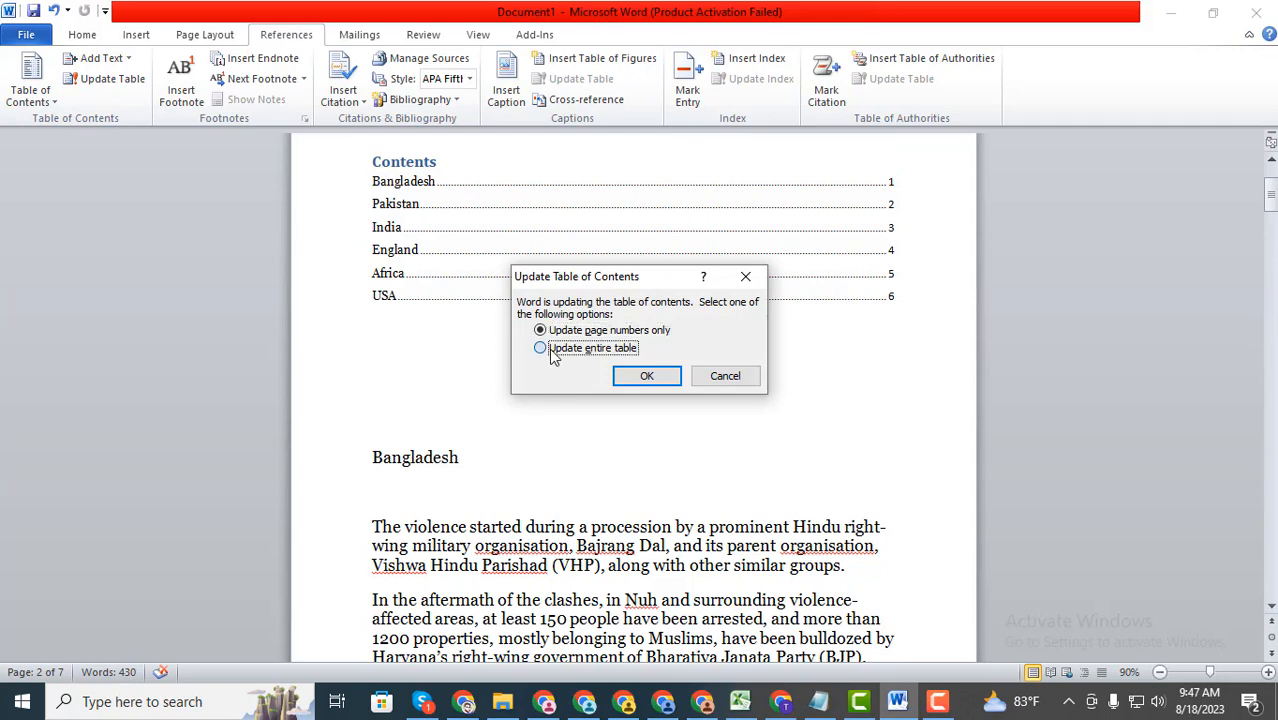
click(651, 376)
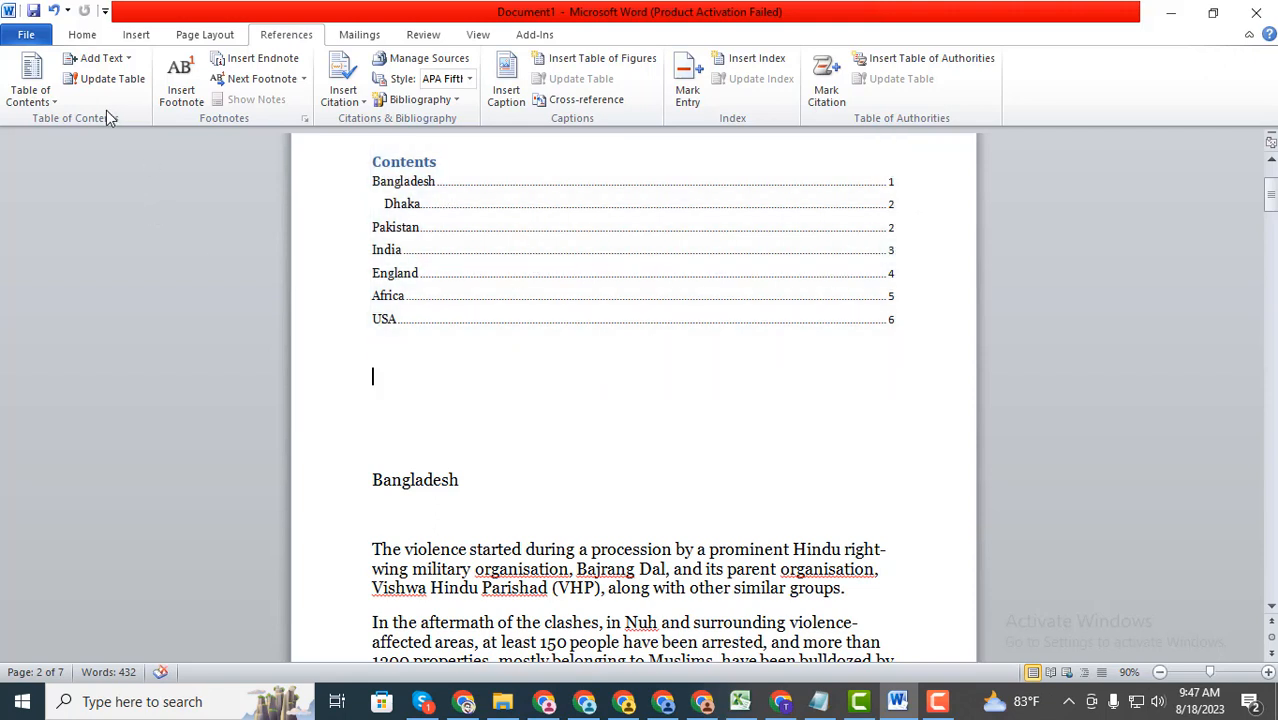
- Replace the existing table of contents with a custom one that does not show page numbers
click(48, 104)
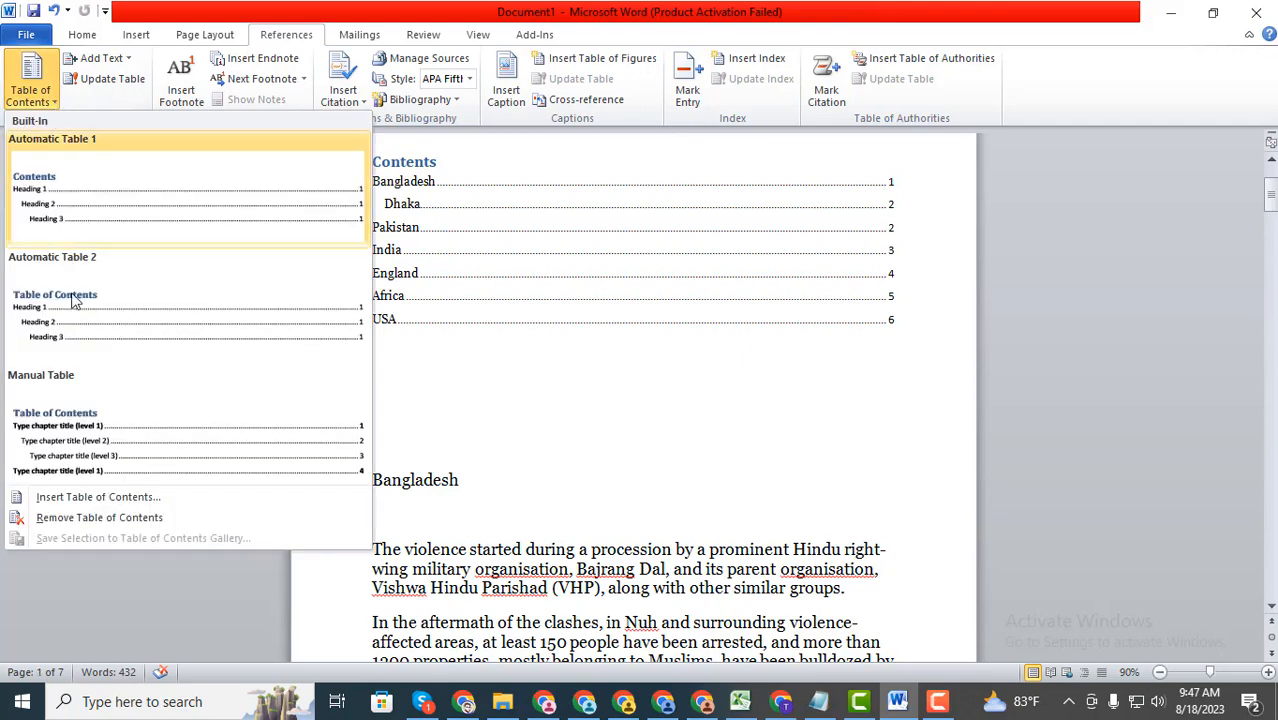
click(85, 500)
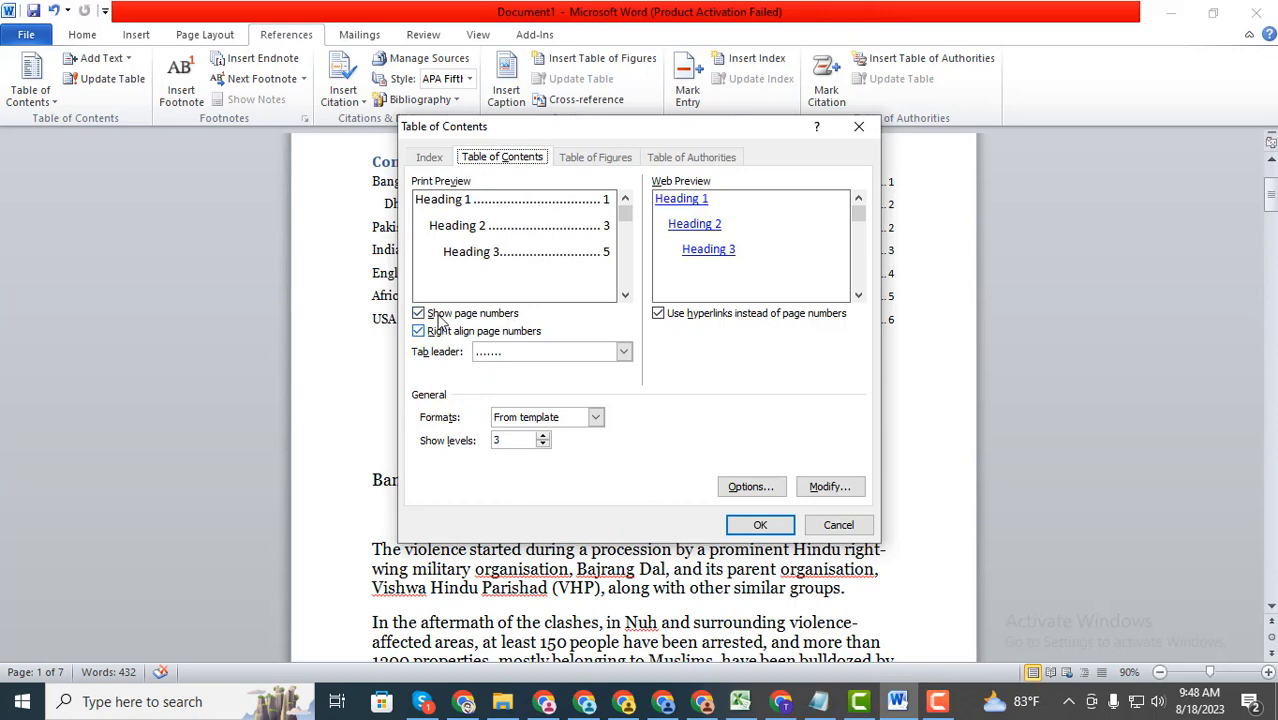
drag(710, 132, 531, 248)
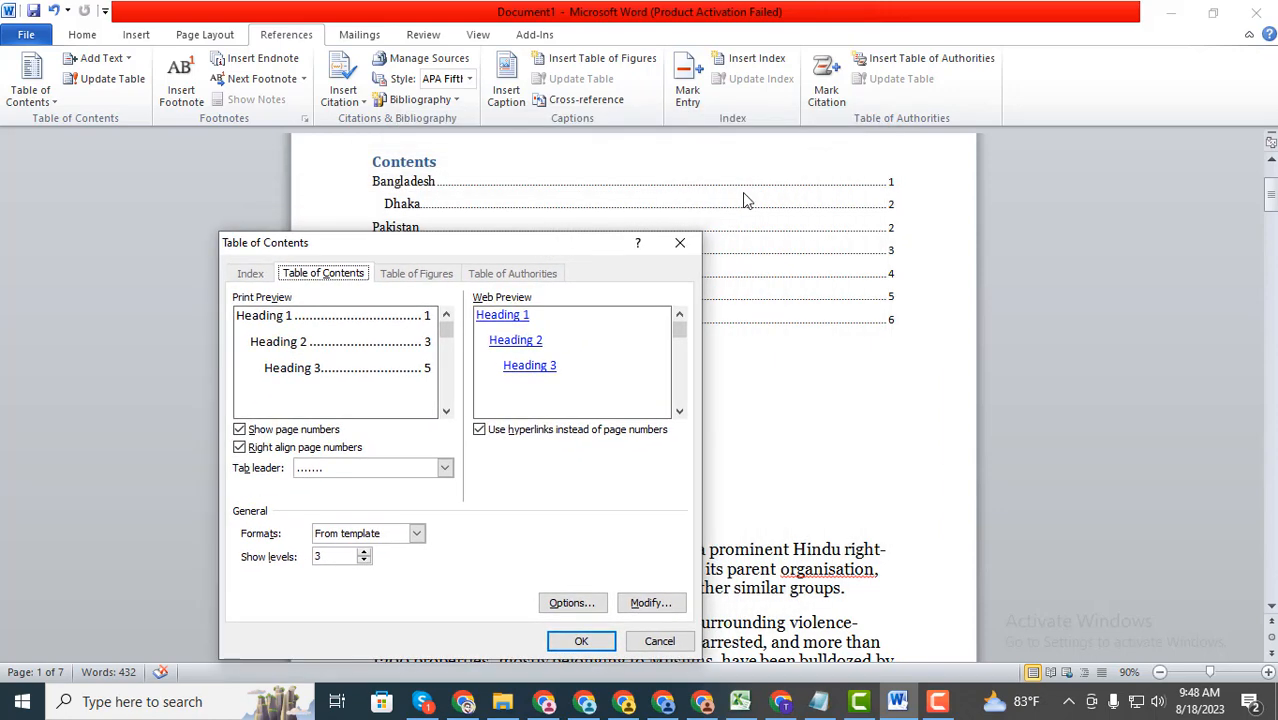
click(258, 430)
click(581, 641)
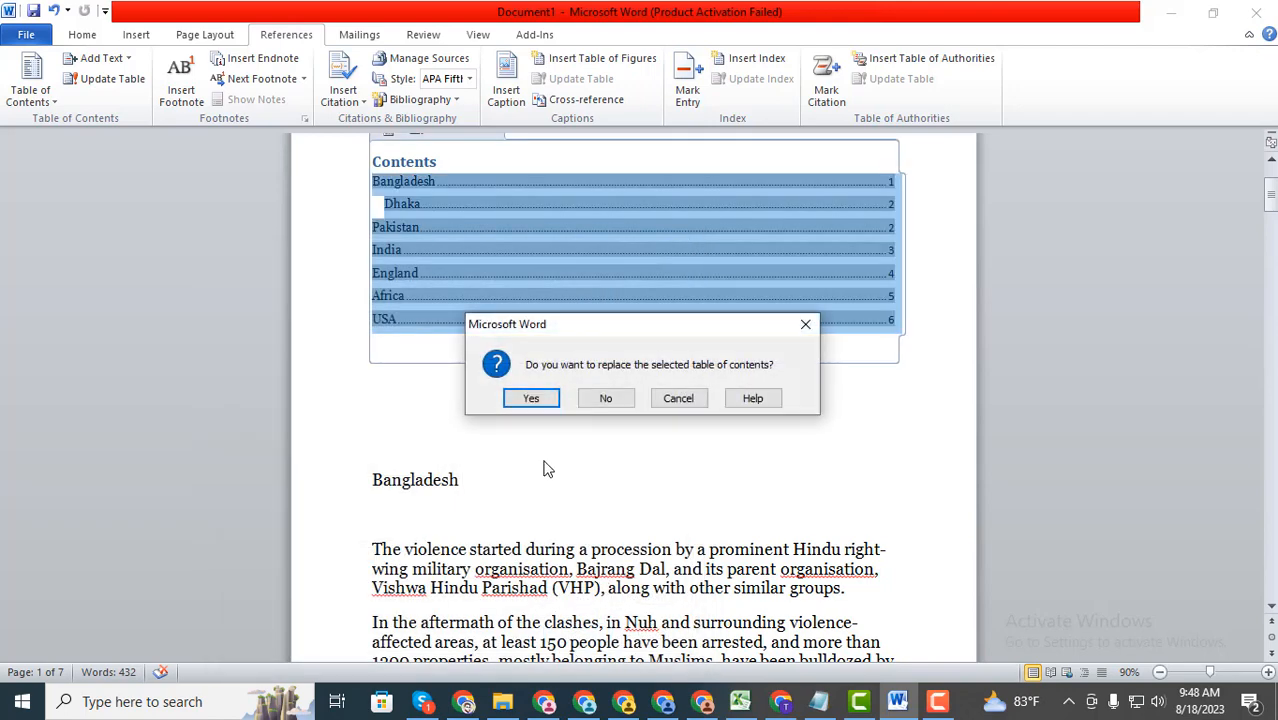
click(529, 401)
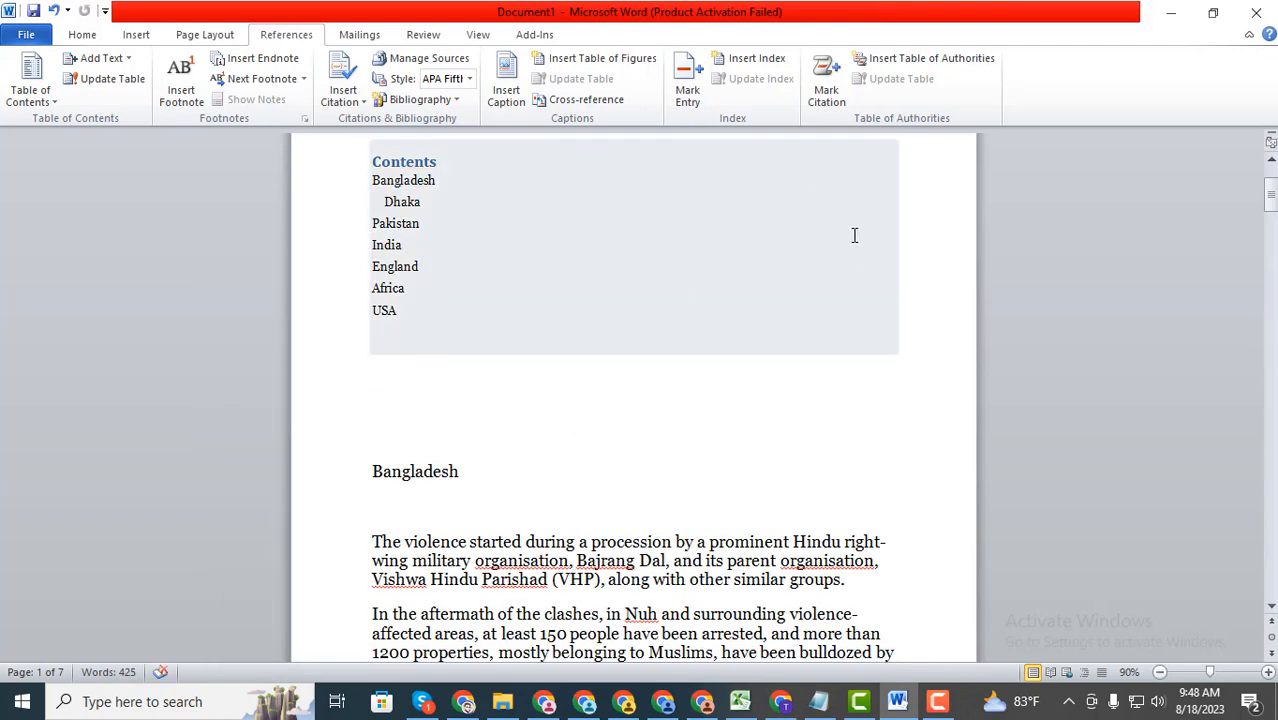
- Replace the table of contents with a custom one that shows page numbers and uses the solid line tab leader
click(31, 90)
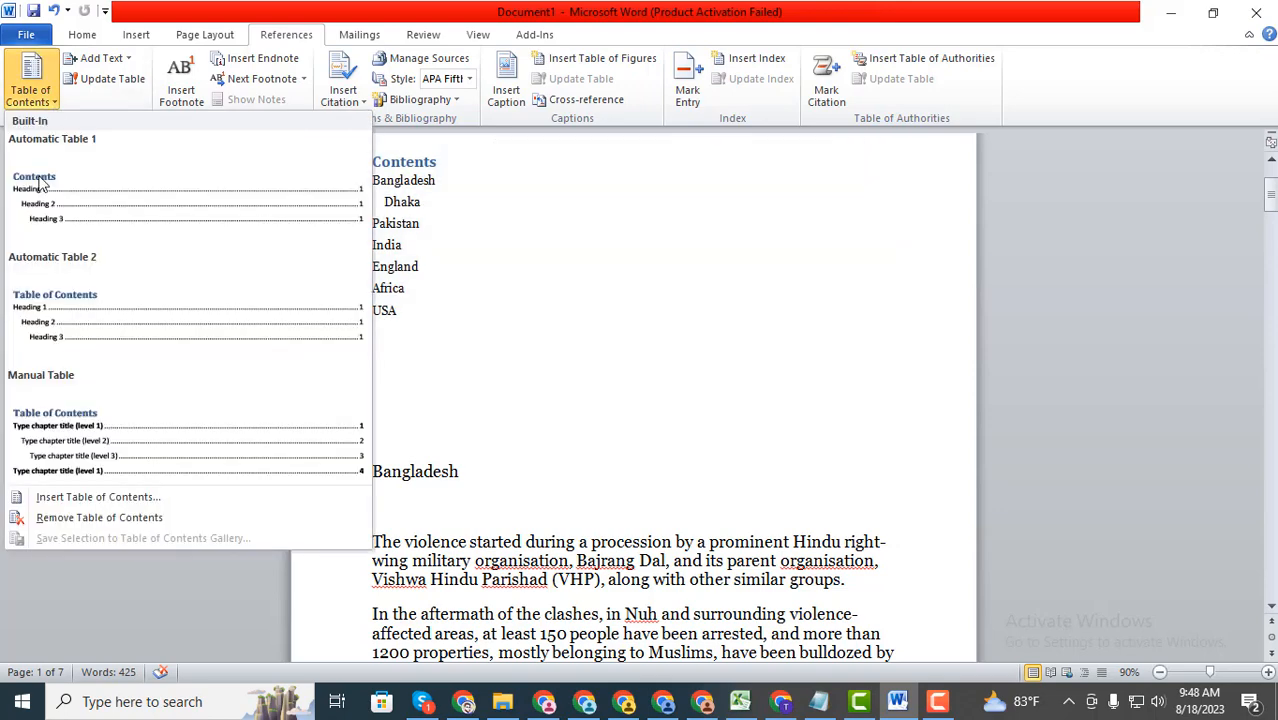
click(109, 497)
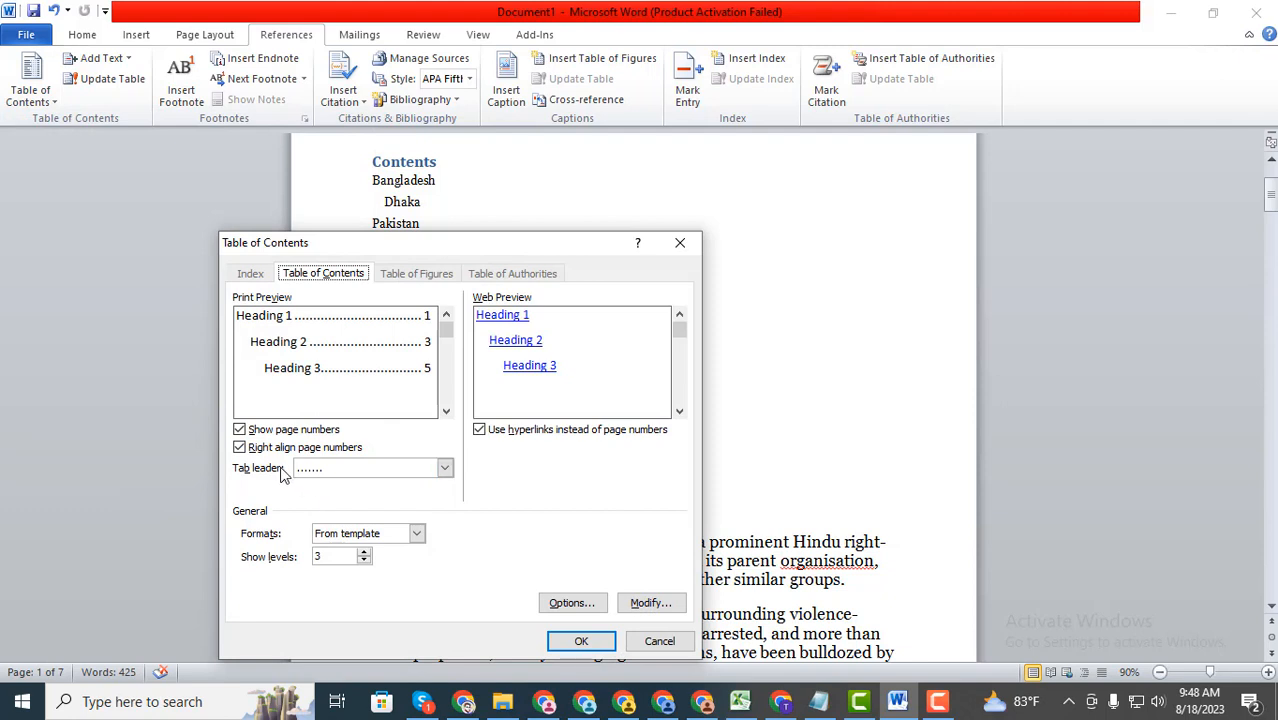
click(241, 428)
click(241, 428)
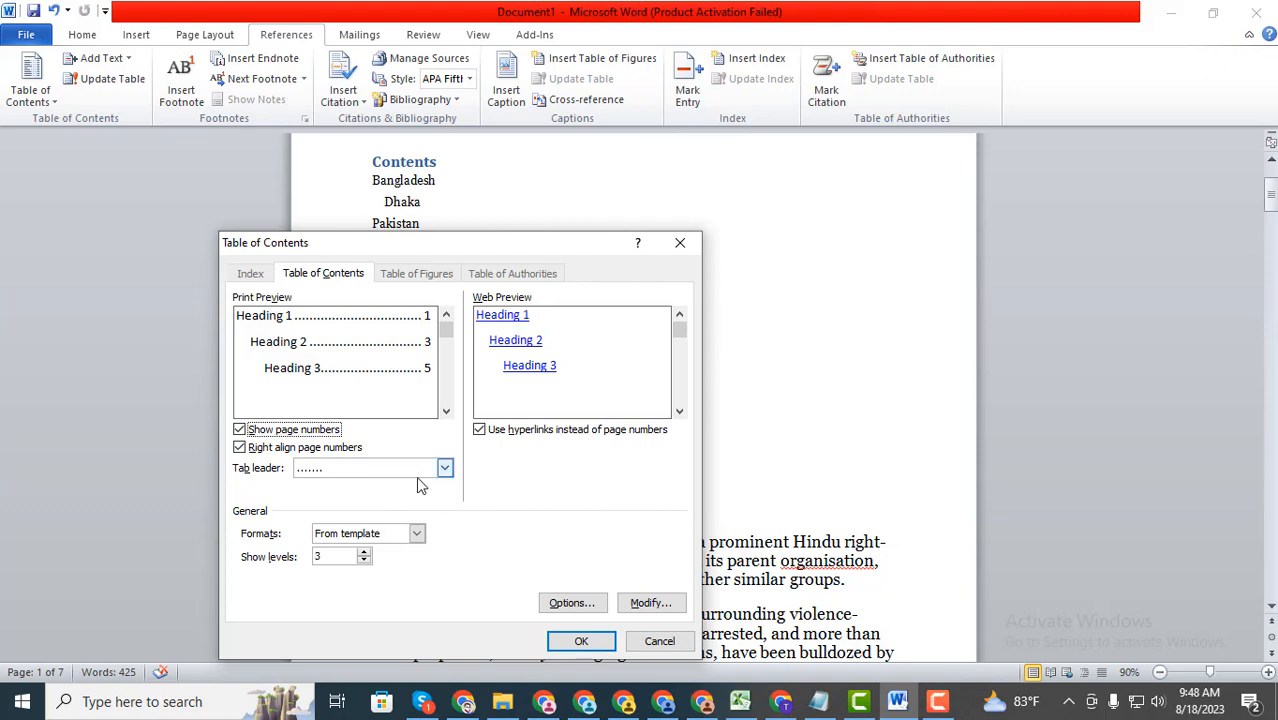
click(445, 469)
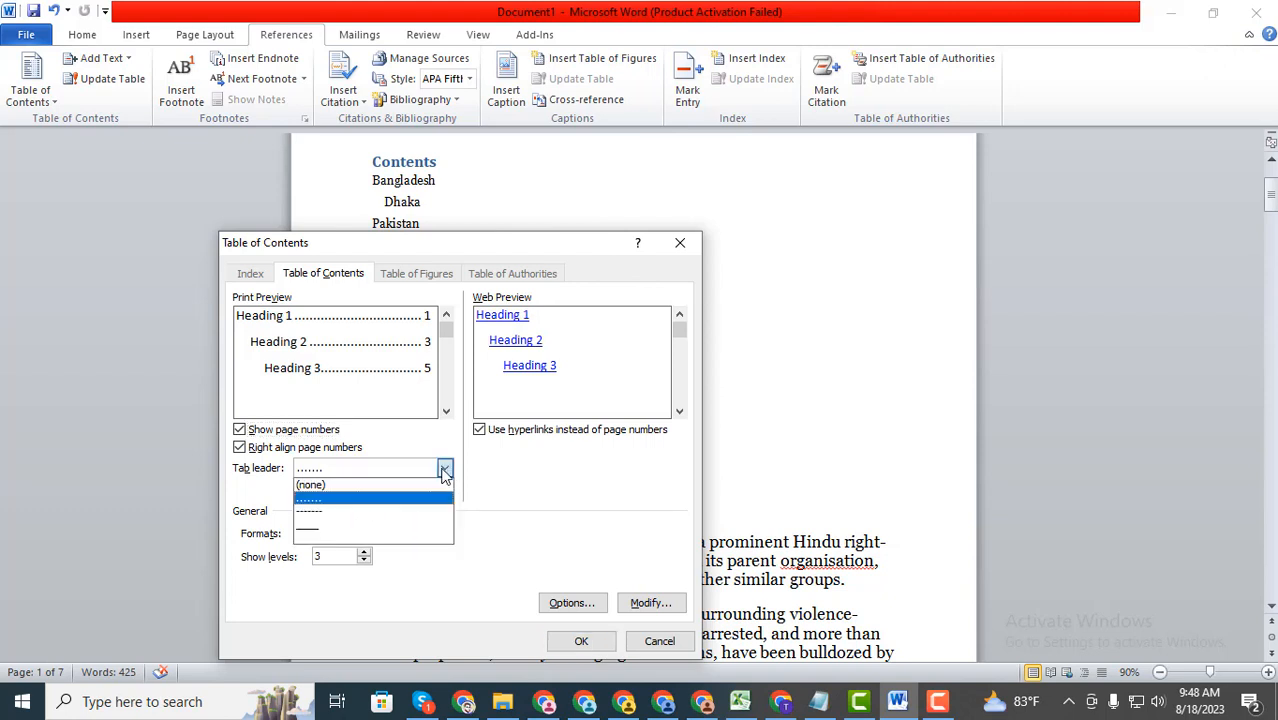
click(320, 530)
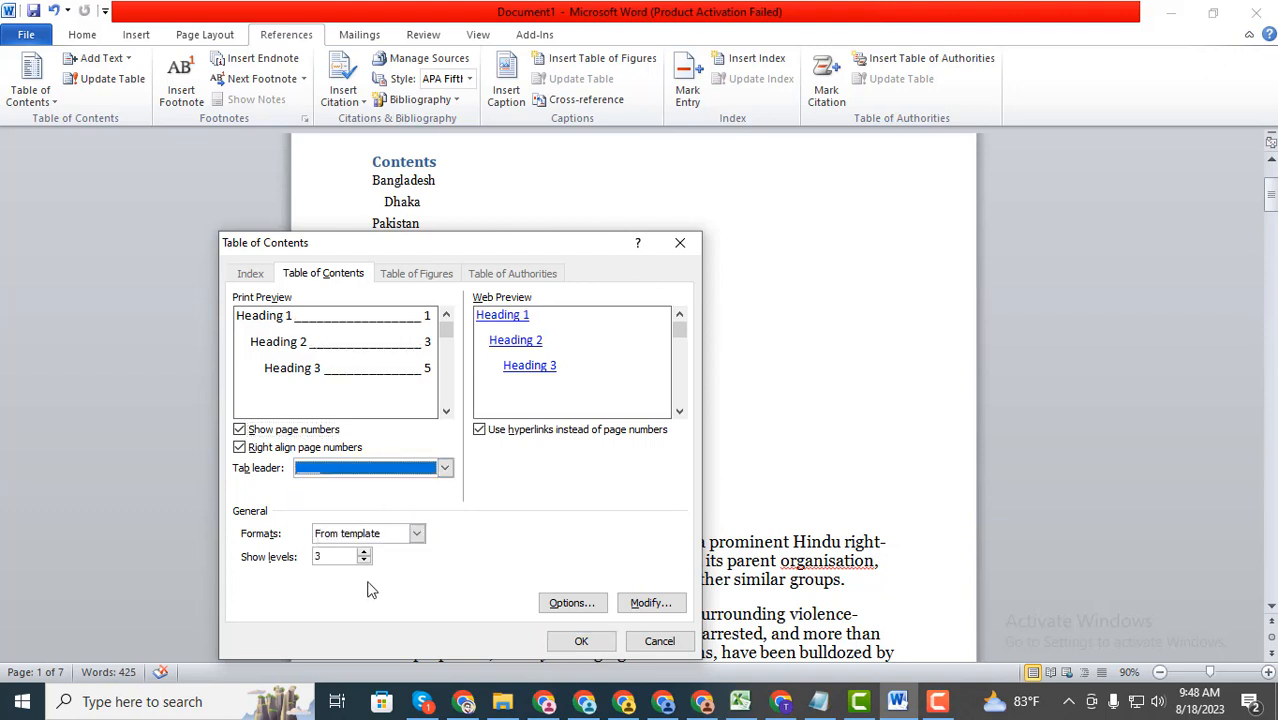
click(598, 641)
click(513, 399)
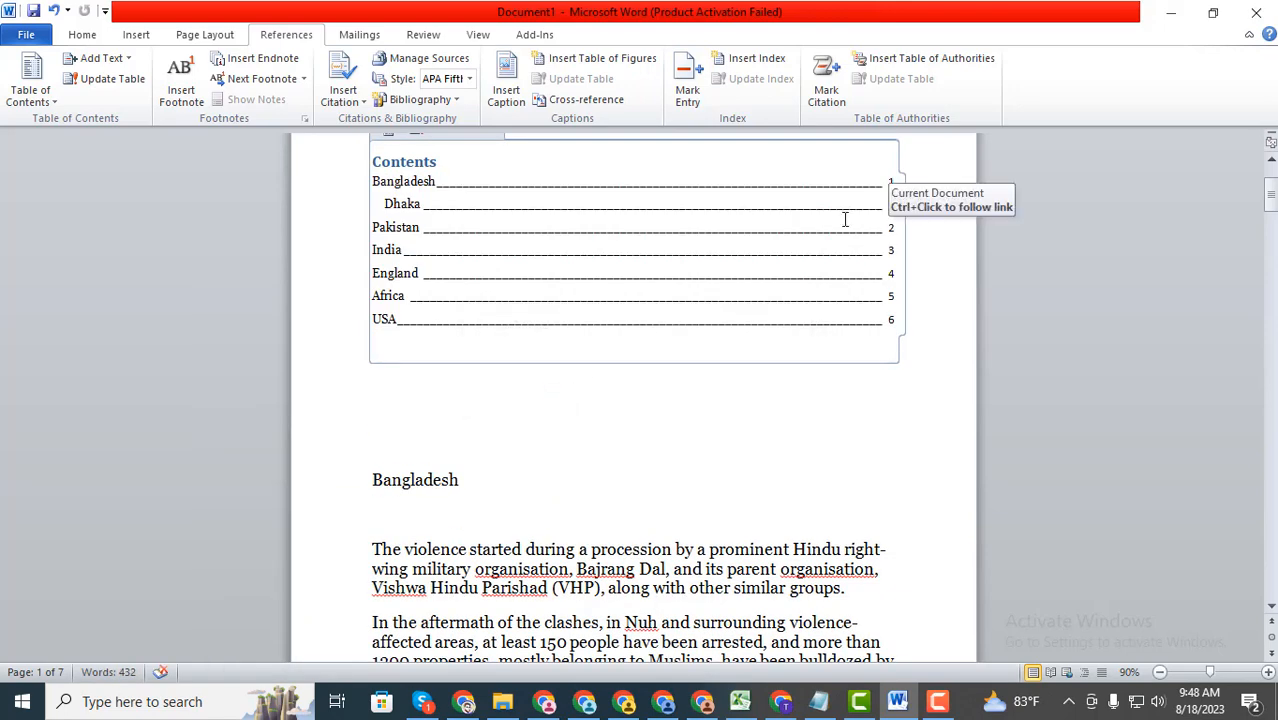
- Remove the table of contents from the first page and place the cursor in the blank space above the Bangladesh heading
scroll(628, 345, up, 1)
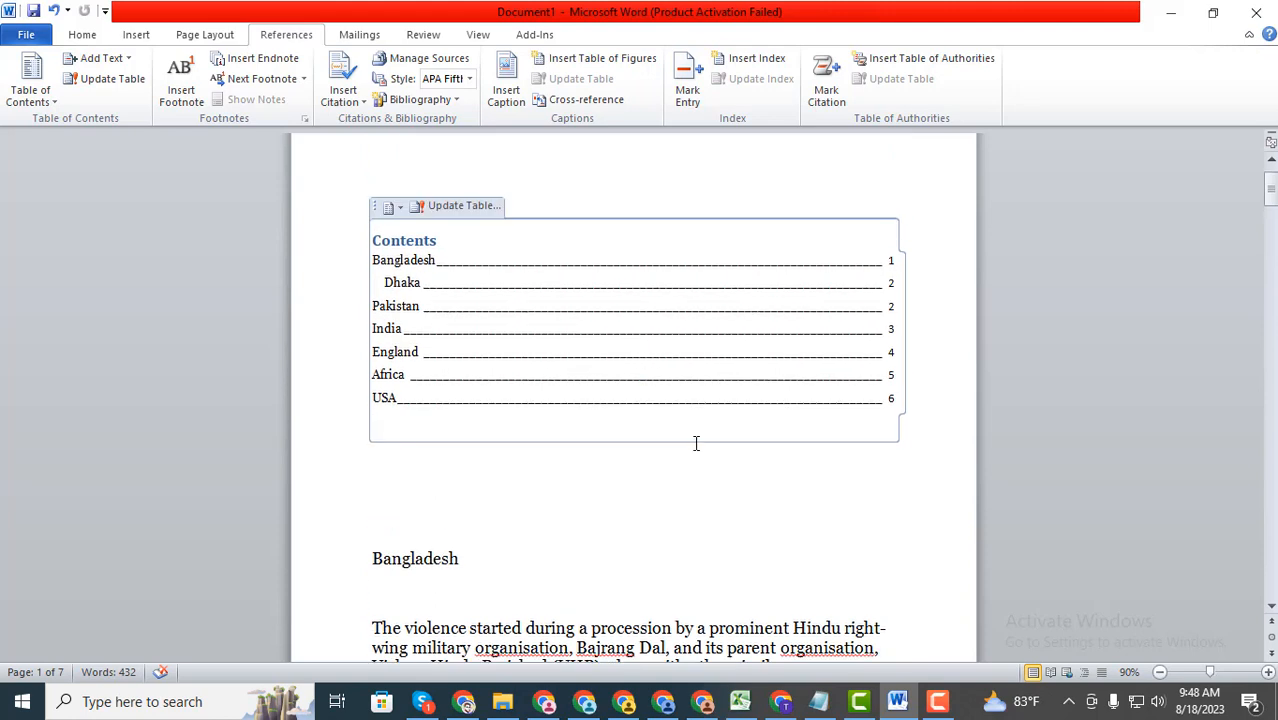
click(474, 519)
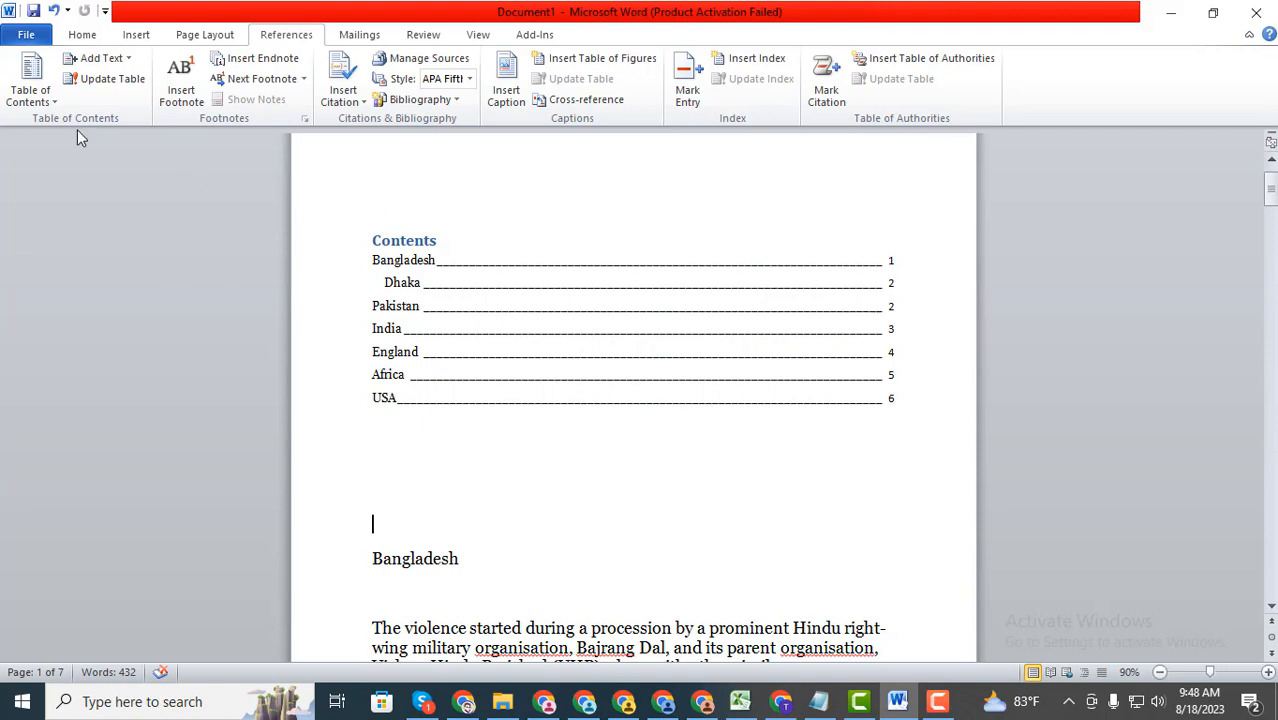
click(52, 106)
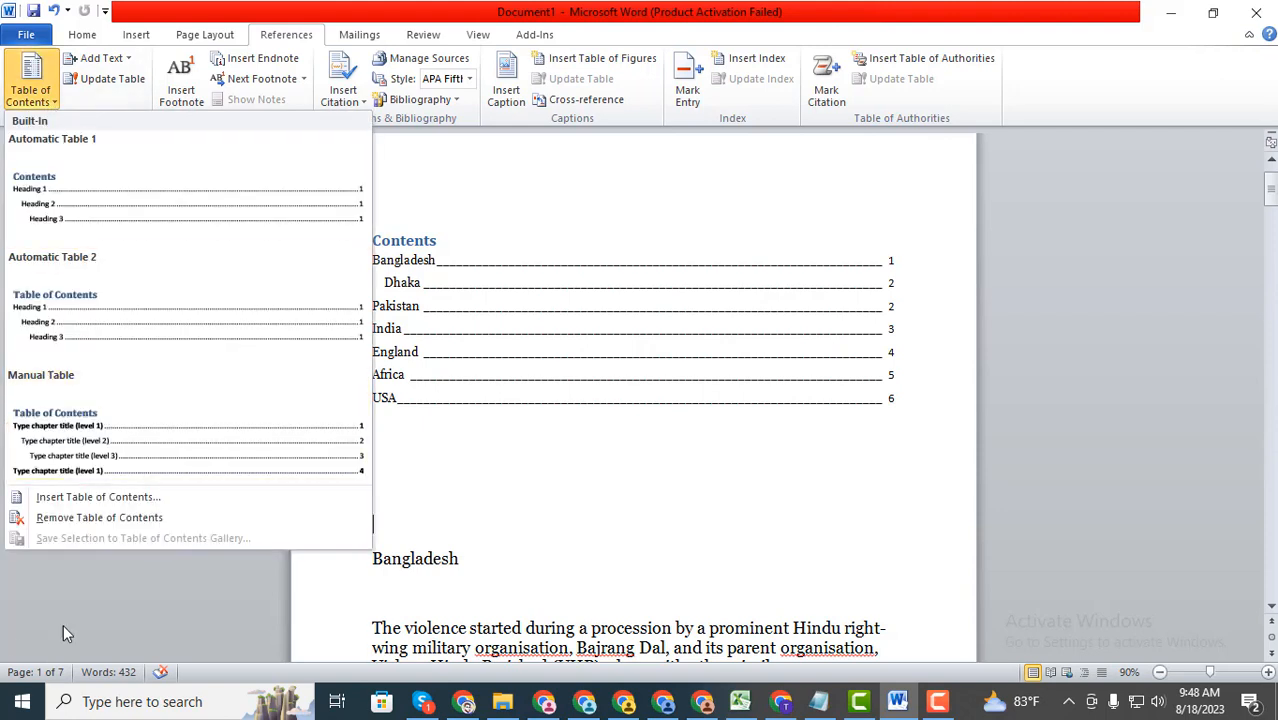
click(92, 519)
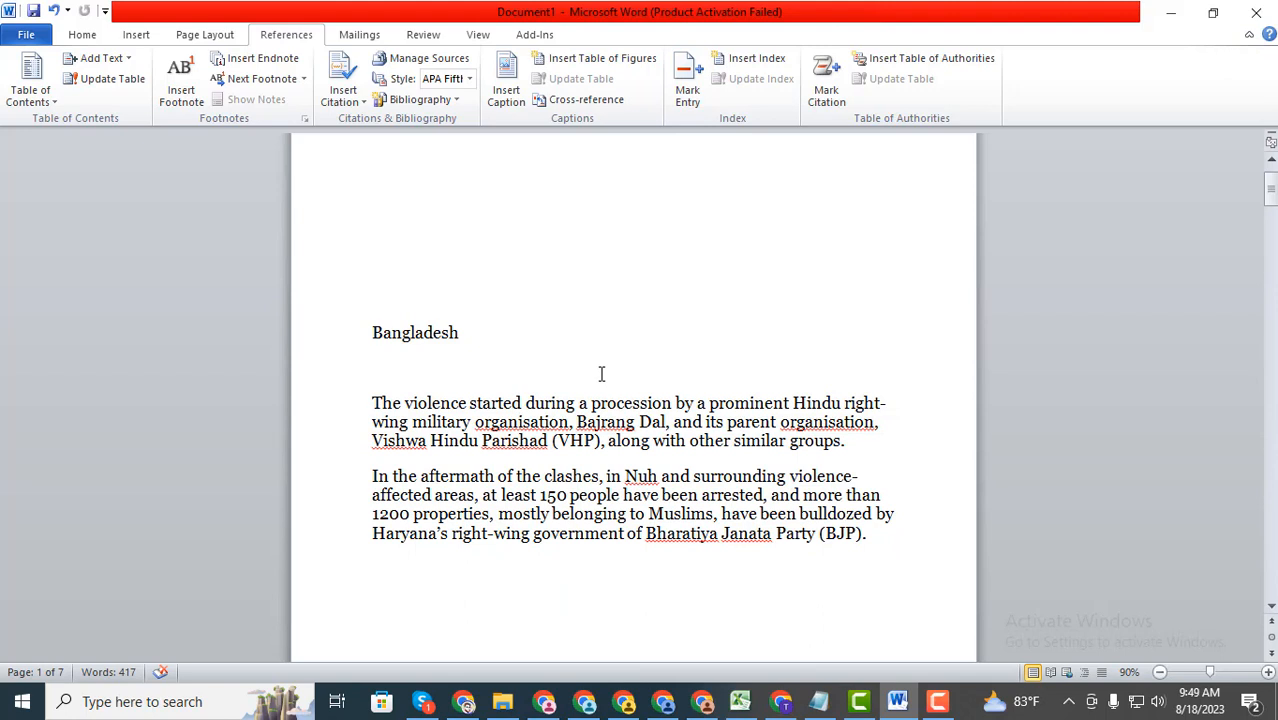
scroll(550, 360, up, 2)
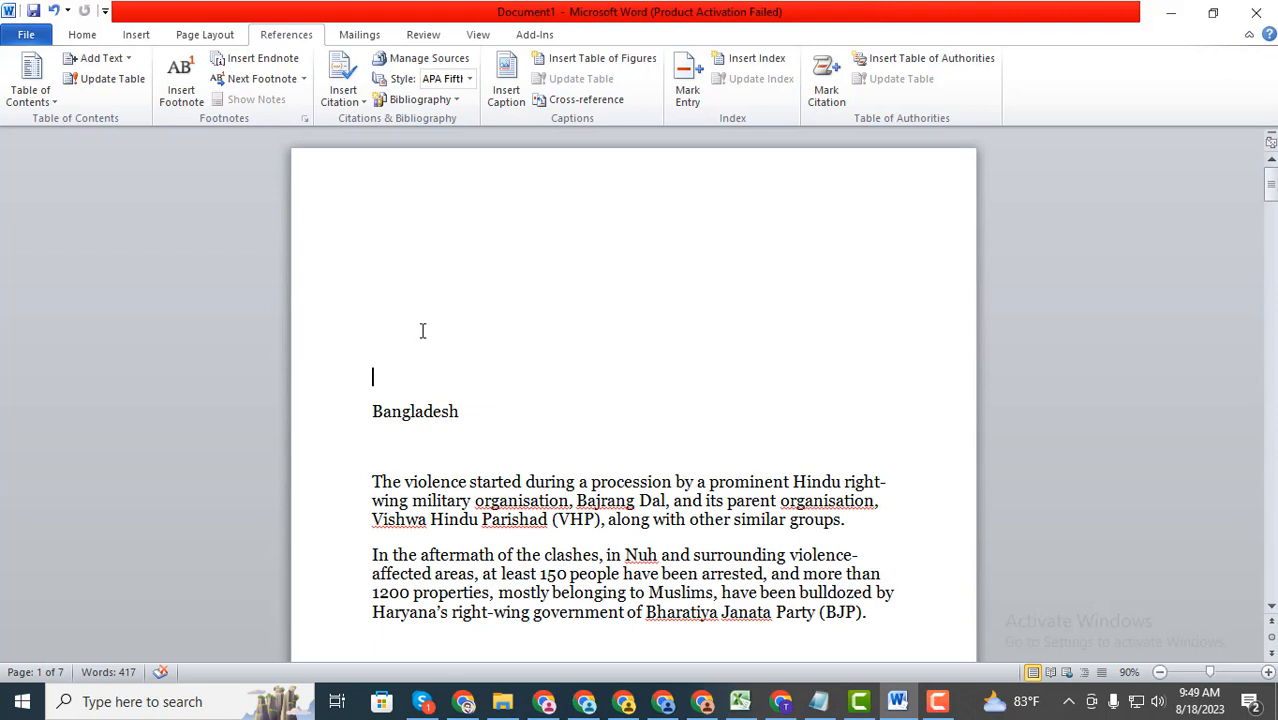
click(391, 335)
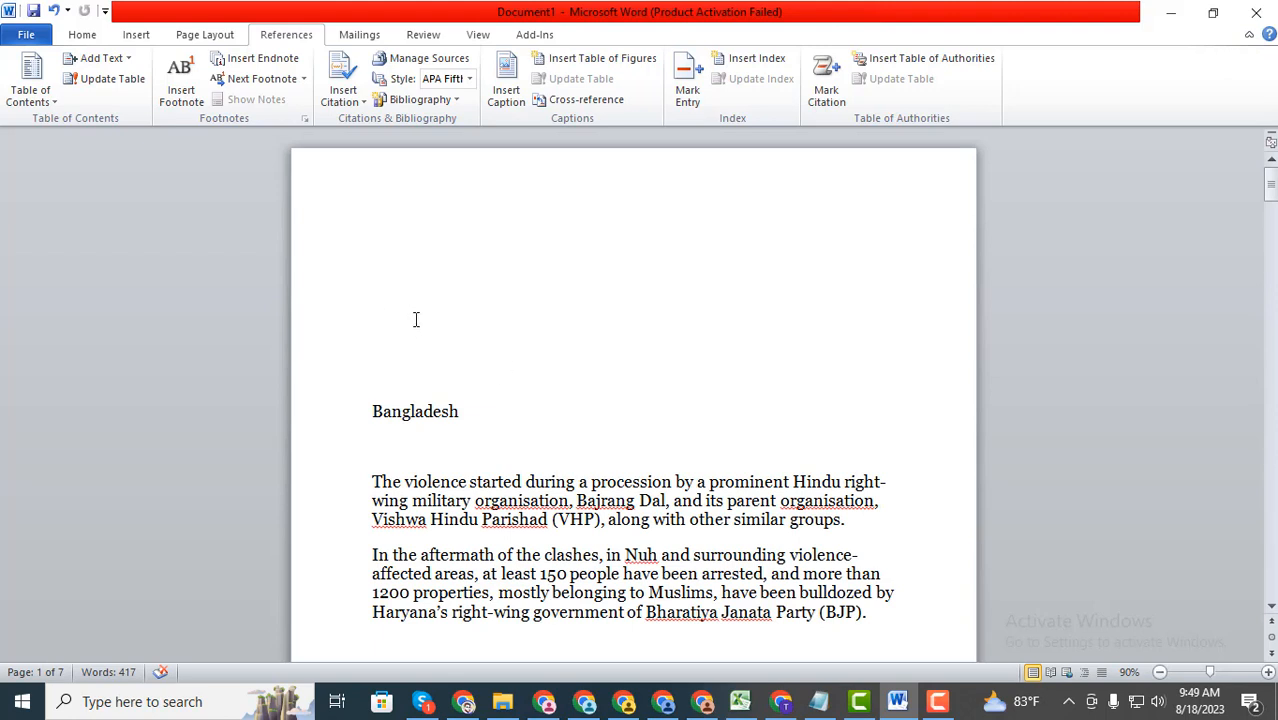